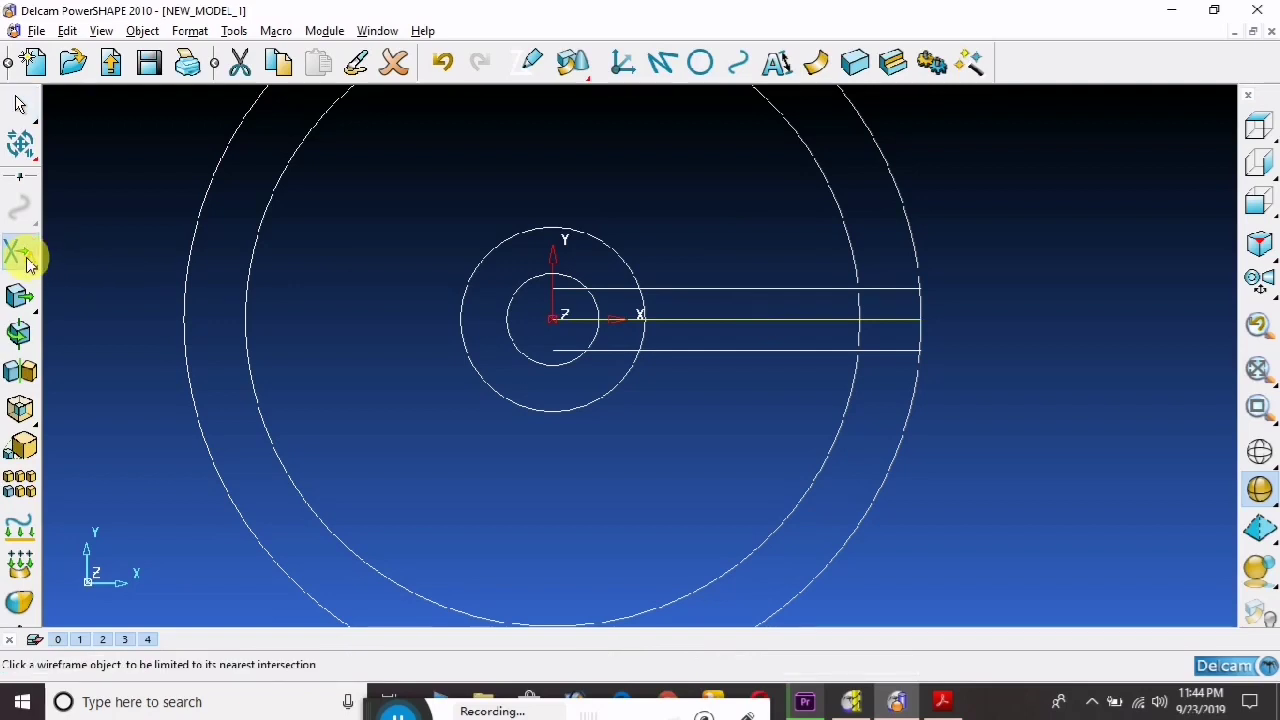
Trim the rib lines' outer ends back to the R100 circle and remove the centre line between them
{"action": "left_click", "coordinate": [904, 316]}
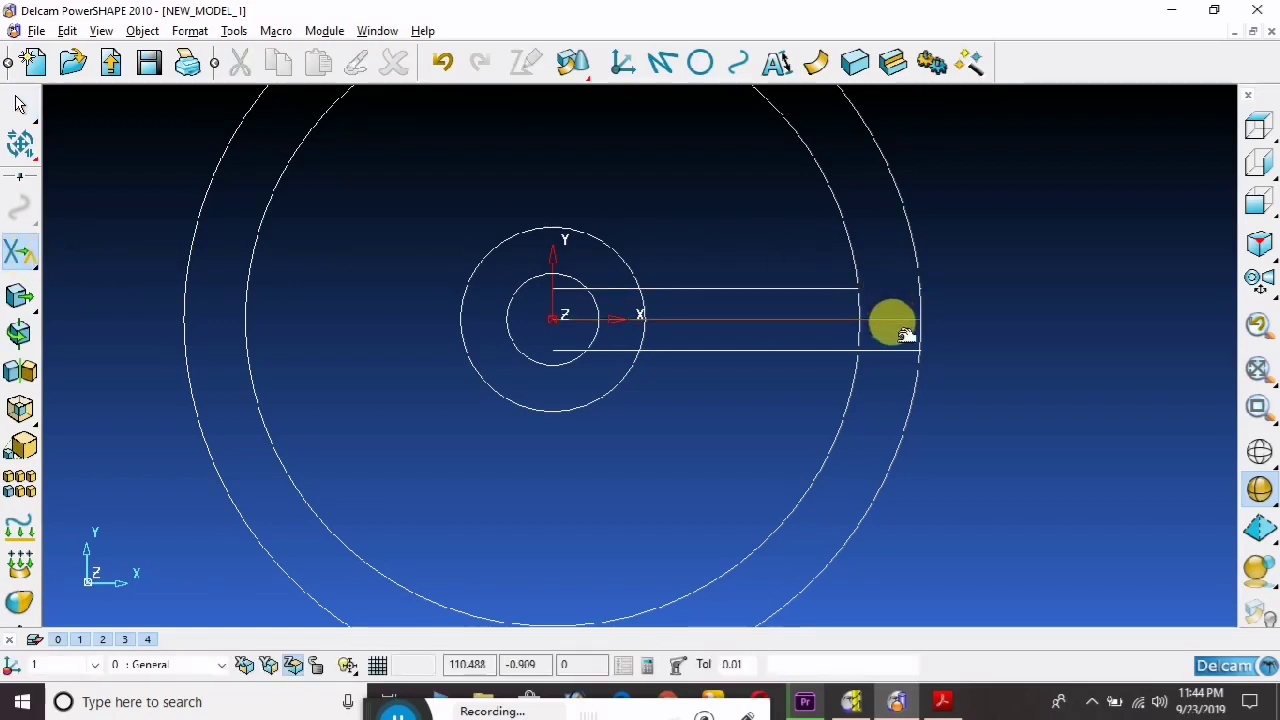
{"action": "left_click", "coordinate": [904, 355]}
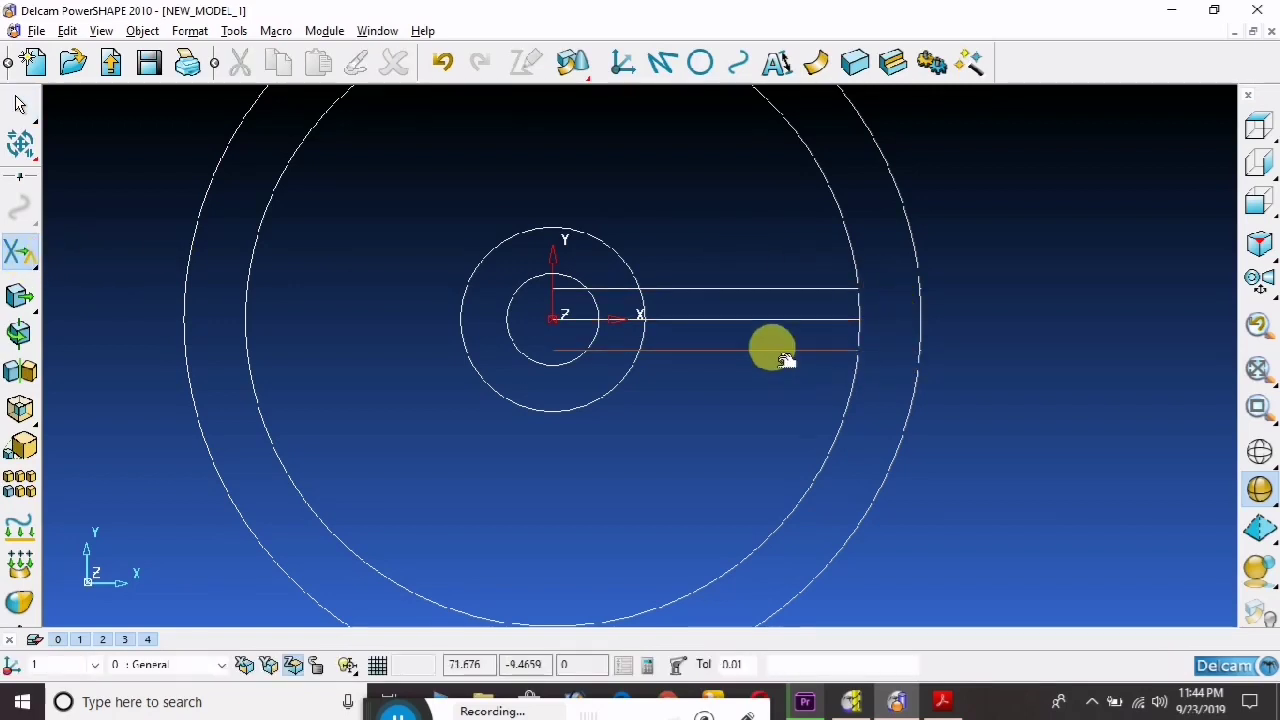
{"action": "left_click", "coordinate": [700, 318]}
{"action": "scroll", "coordinate": [617, 317], "scroll_direction": "up", "scroll_amount": 5}
{"action": "left_click", "coordinate": [618, 320]}
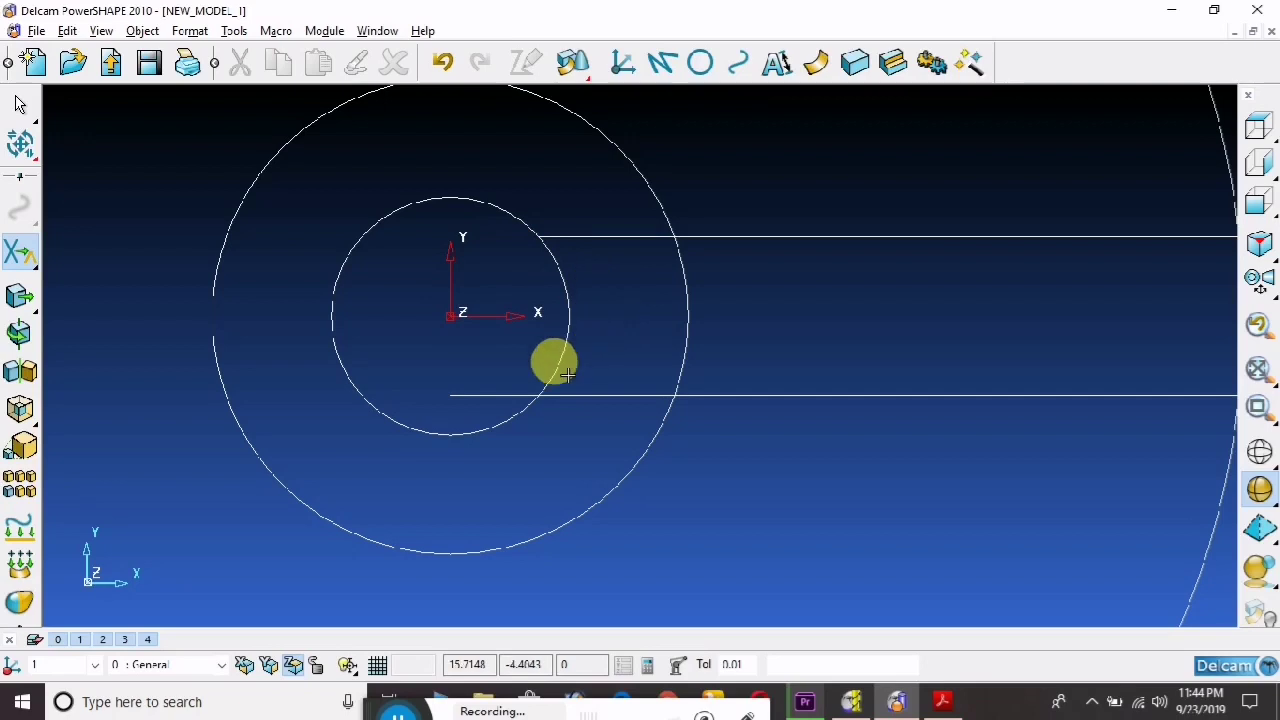
Trim the rib lines' inner ends to the R30 hub circle and cut away the hub and R100 arcs between the lines
{"action": "left_click", "coordinate": [505, 395]}
{"action": "left_click", "coordinate": [632, 240]}
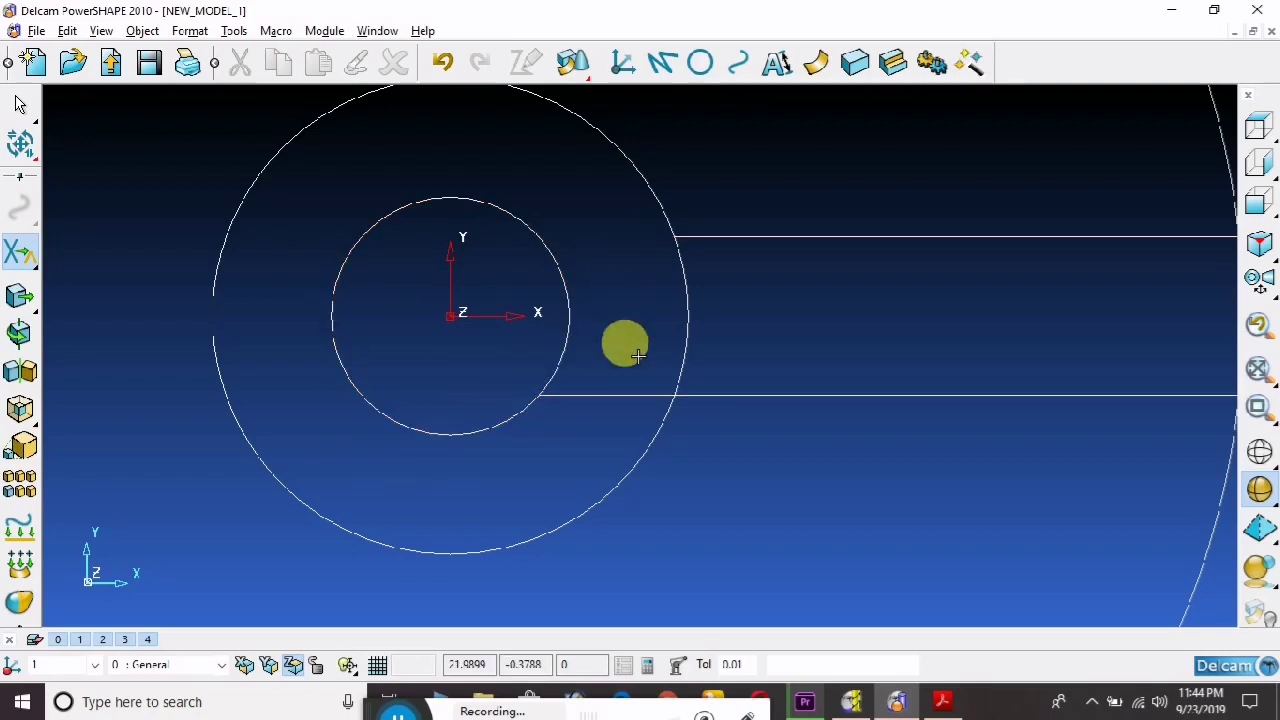
{"action": "left_click", "coordinate": [686, 314]}
{"action": "scroll", "coordinate": [774, 321], "scroll_direction": "down", "scroll_amount": 1}
{"action": "scroll", "coordinate": [790, 310], "scroll_direction": "down", "scroll_amount": 2}
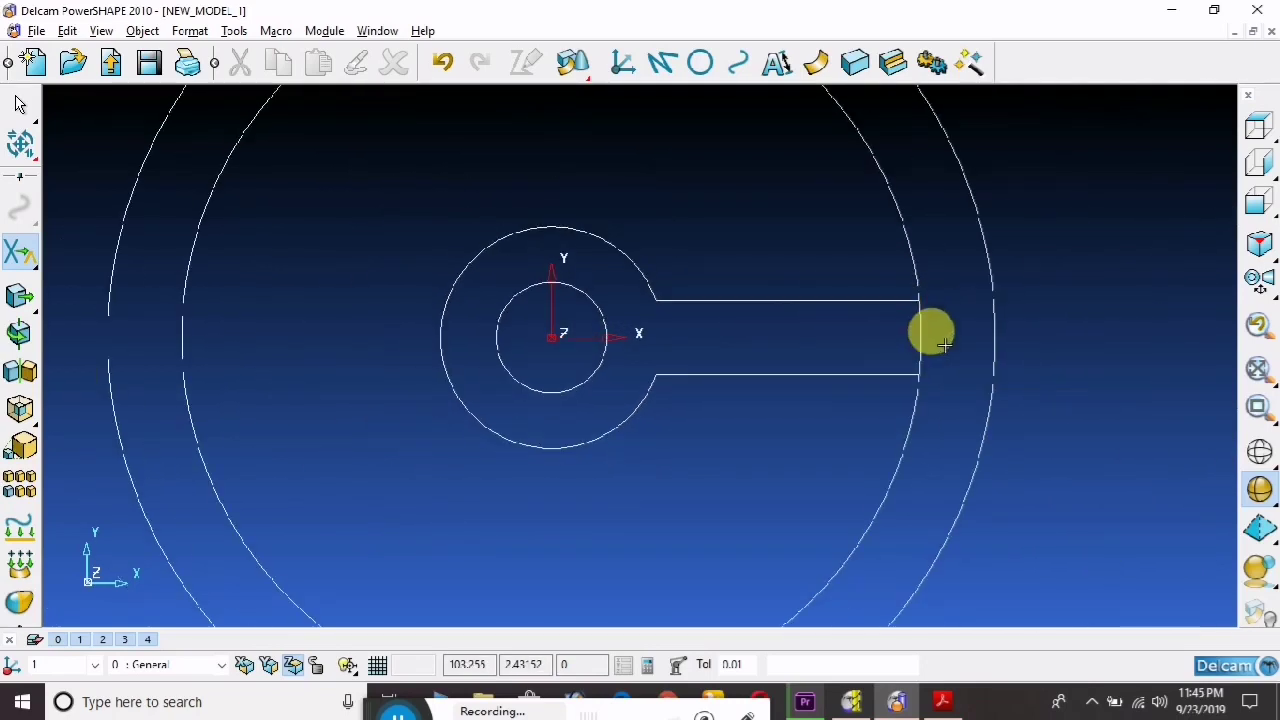
{"action": "scroll", "coordinate": [685, 298], "scroll_direction": "up", "scroll_amount": 1}
{"action": "scroll", "coordinate": [688, 296], "scroll_direction": "down", "scroll_amount": 2}
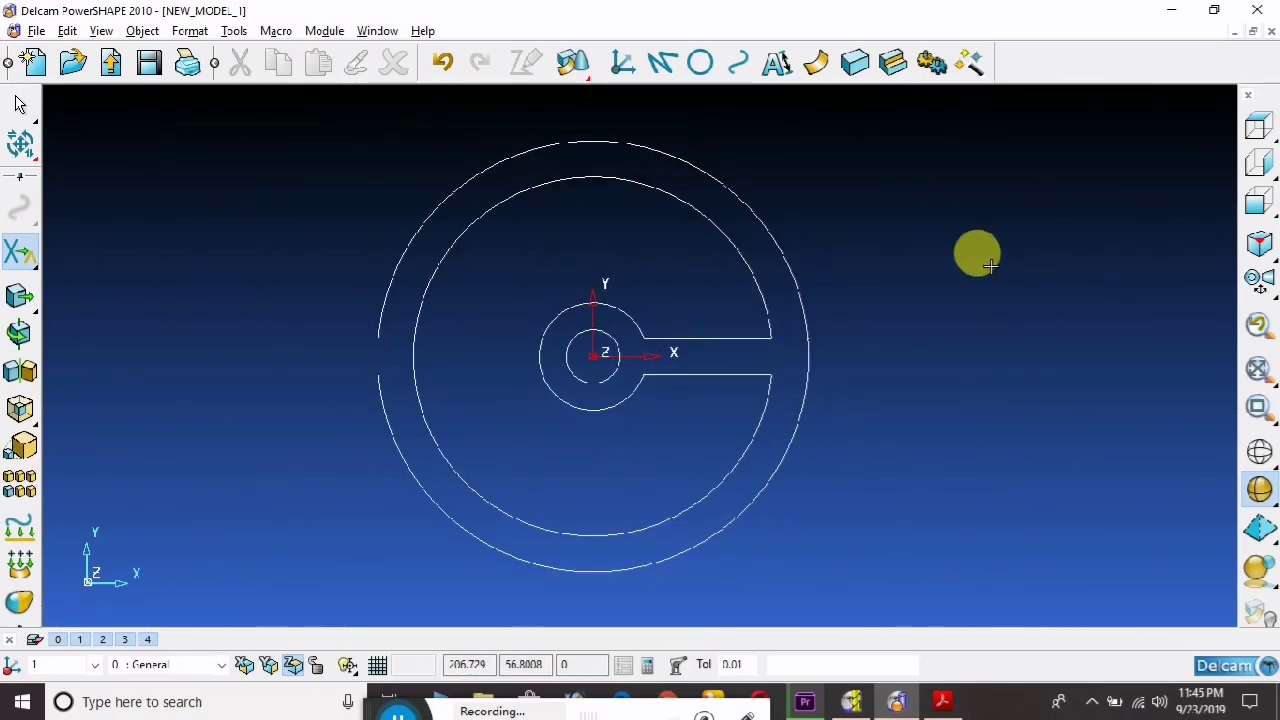
{"action": "right_click", "coordinate": [980, 193]}
{"action": "left_click", "coordinate": [1022, 207]}
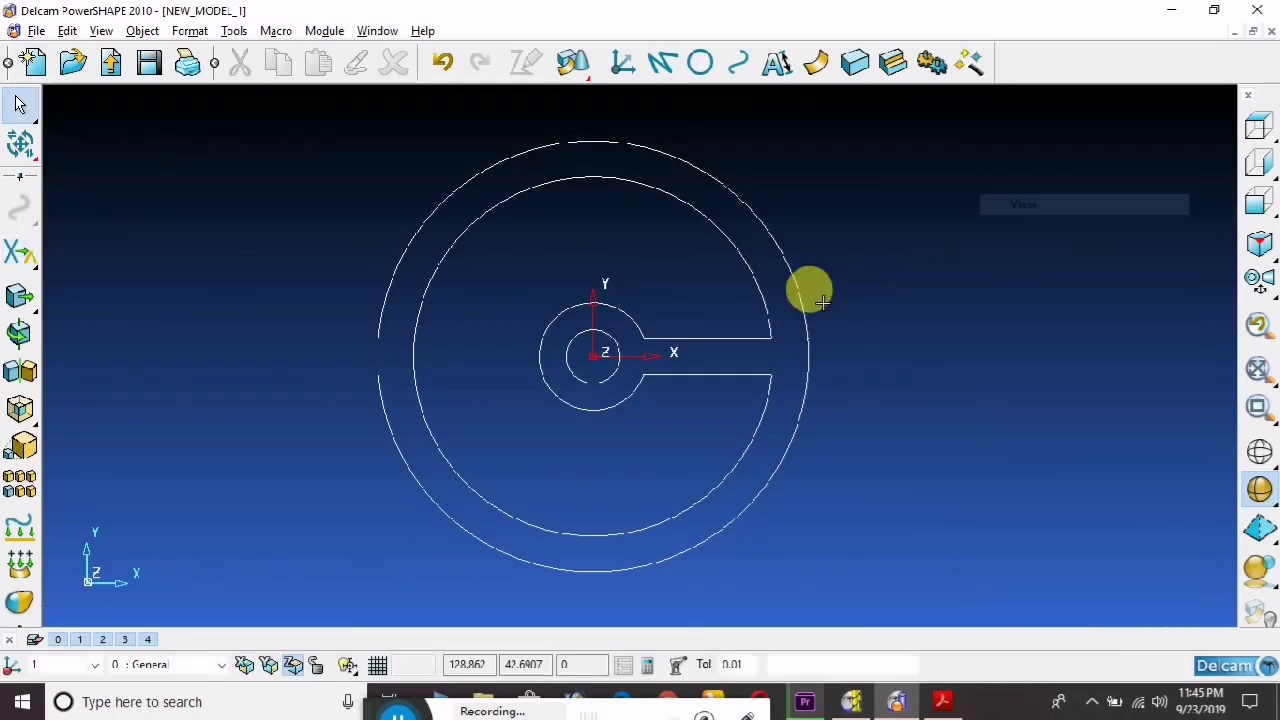
Create a circular pattern of 4 elements at 90° from the rib lines, hub arc and R100 arc, checking the rib count in the PDF drawing
{"action": "left_click", "coordinate": [772, 356]}
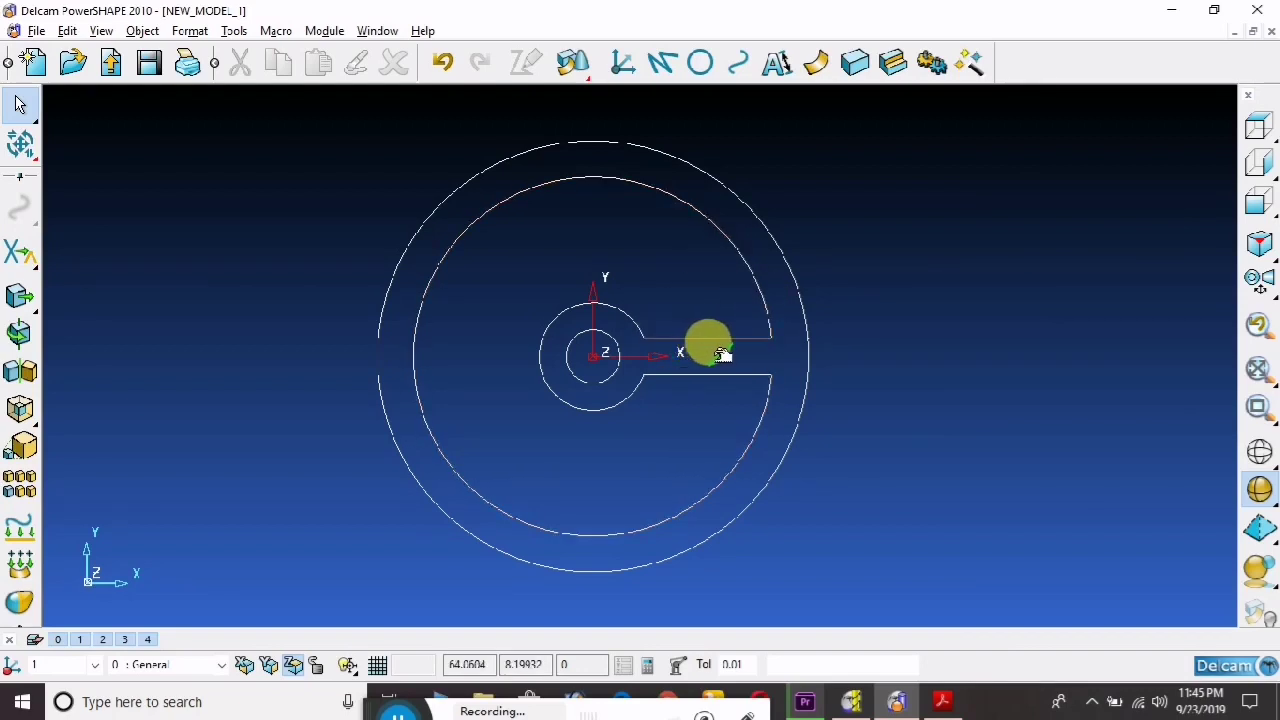
{"action": "left_click", "coordinate": [640, 328]}
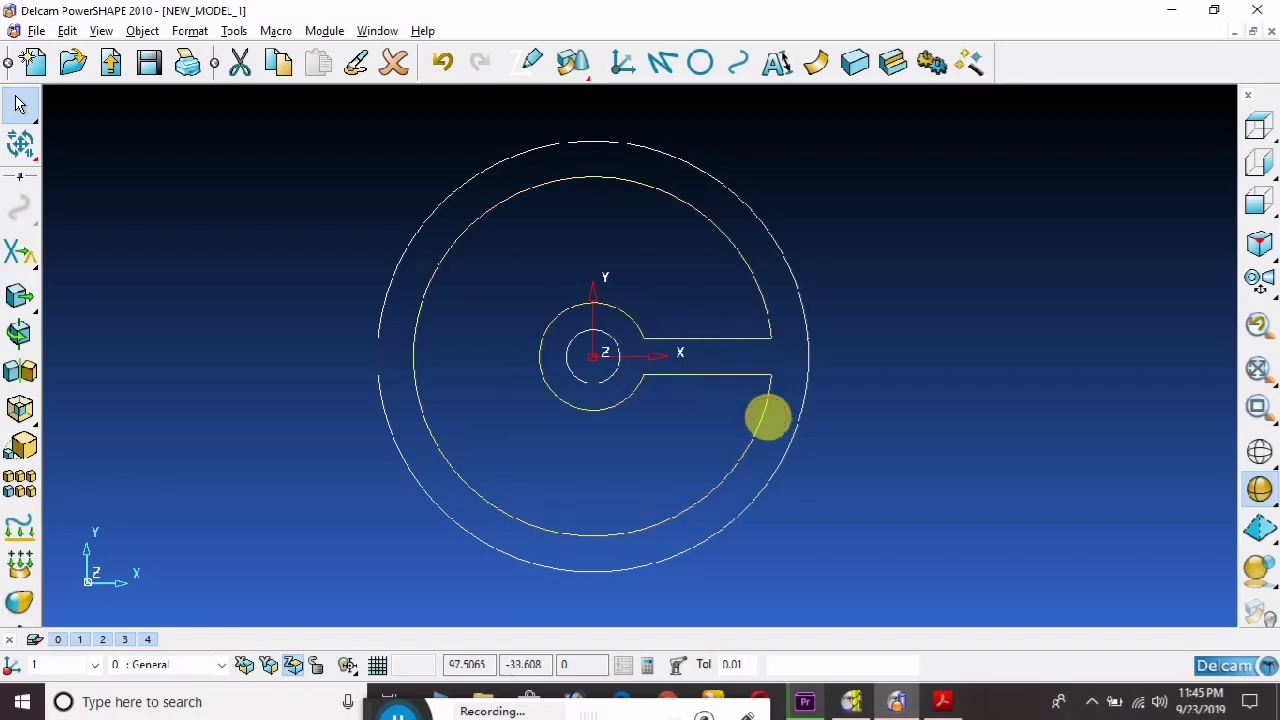
{"action": "left_click", "coordinate": [770, 418], "text": "shift"}
{"action": "key", "text": "alt+Tab"}
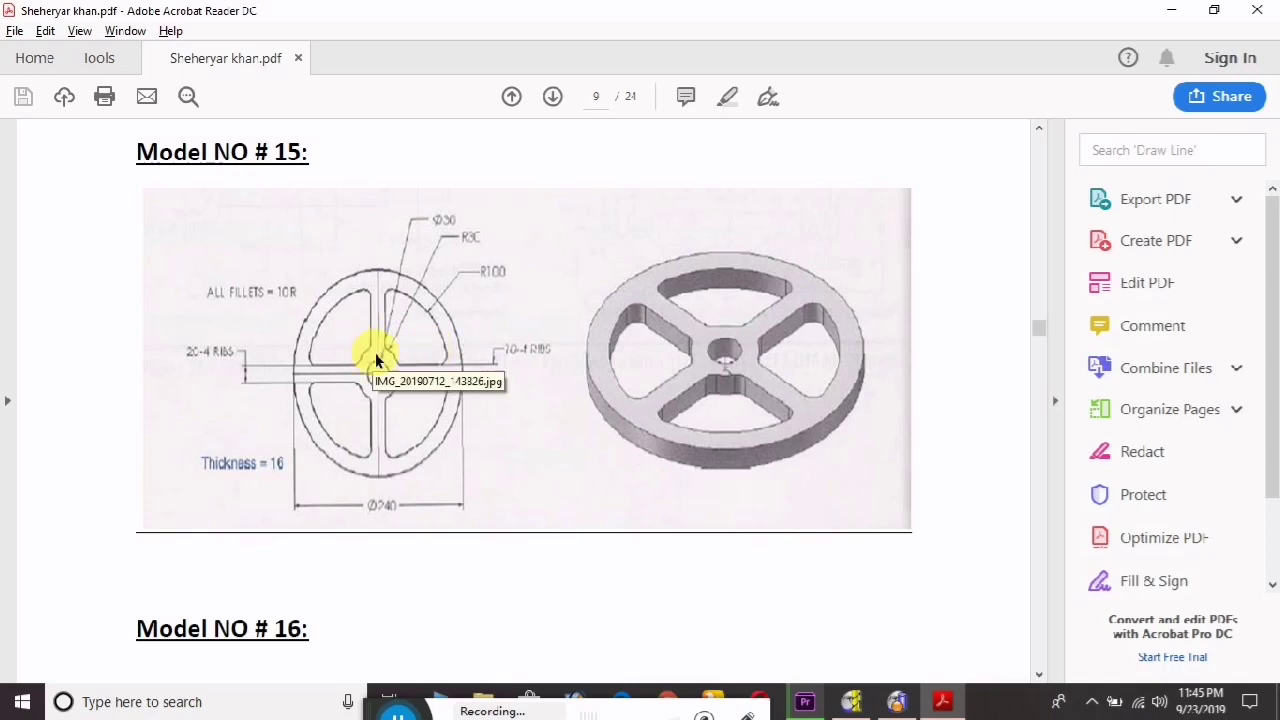
{"action": "key", "text": "alt+Tab"}
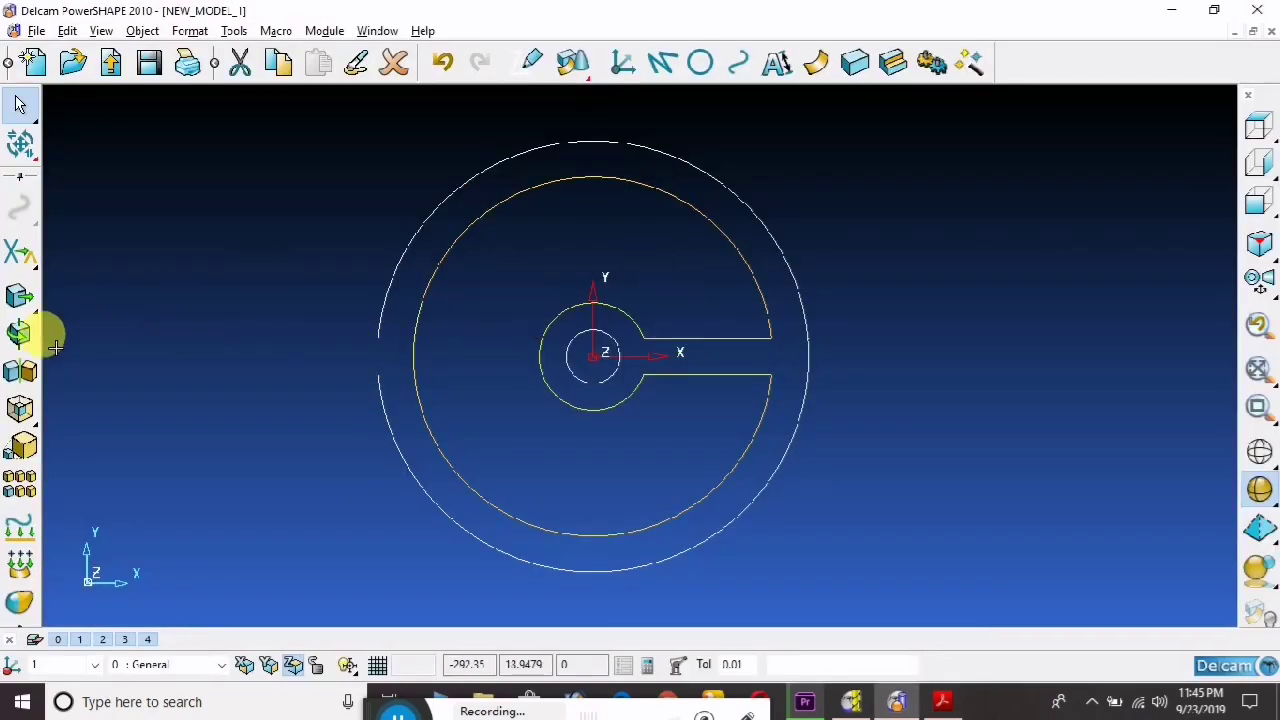
{"action": "left_click", "coordinate": [22, 482]}
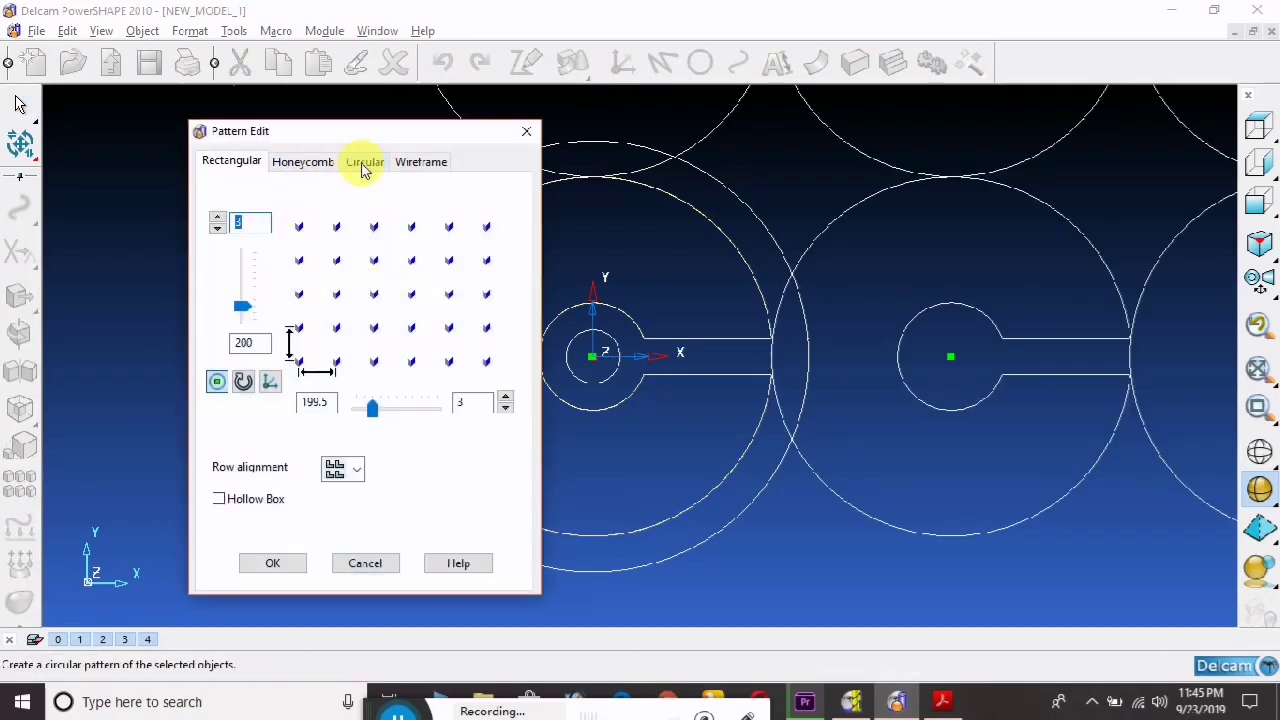
{"action": "left_click", "coordinate": [364, 166]}
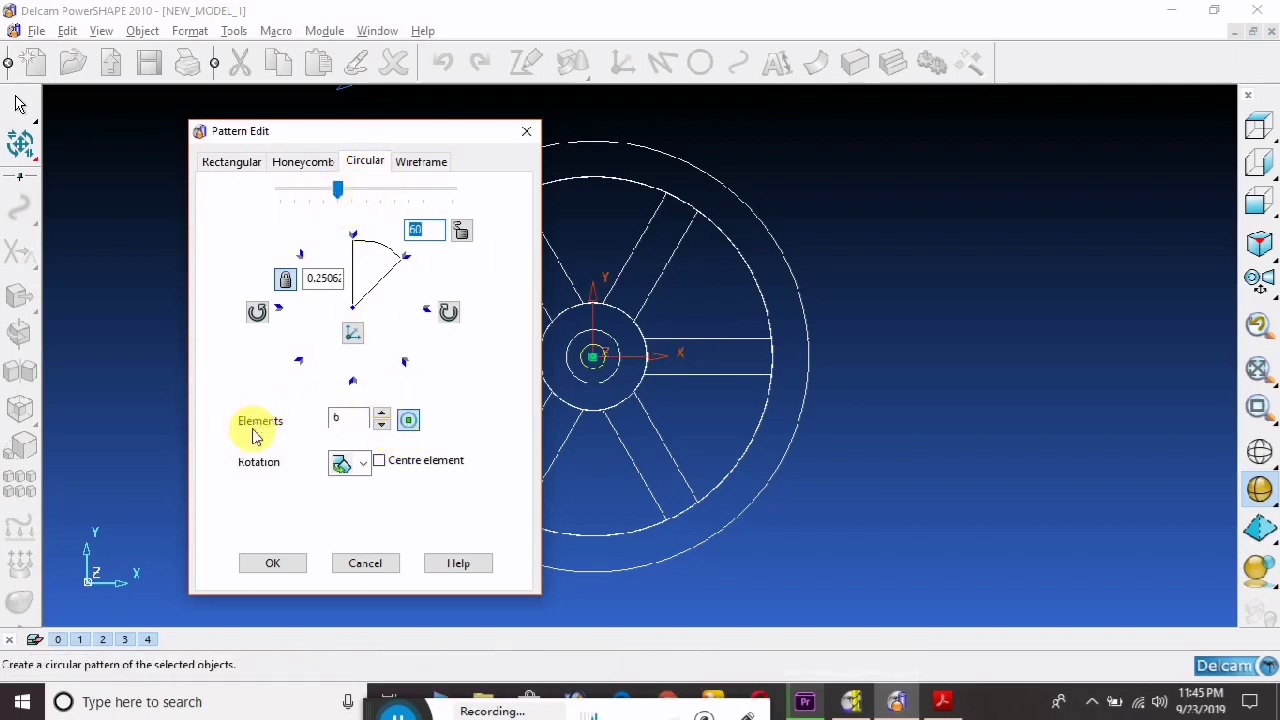
{"action": "key", "text": "alt+Tab"}
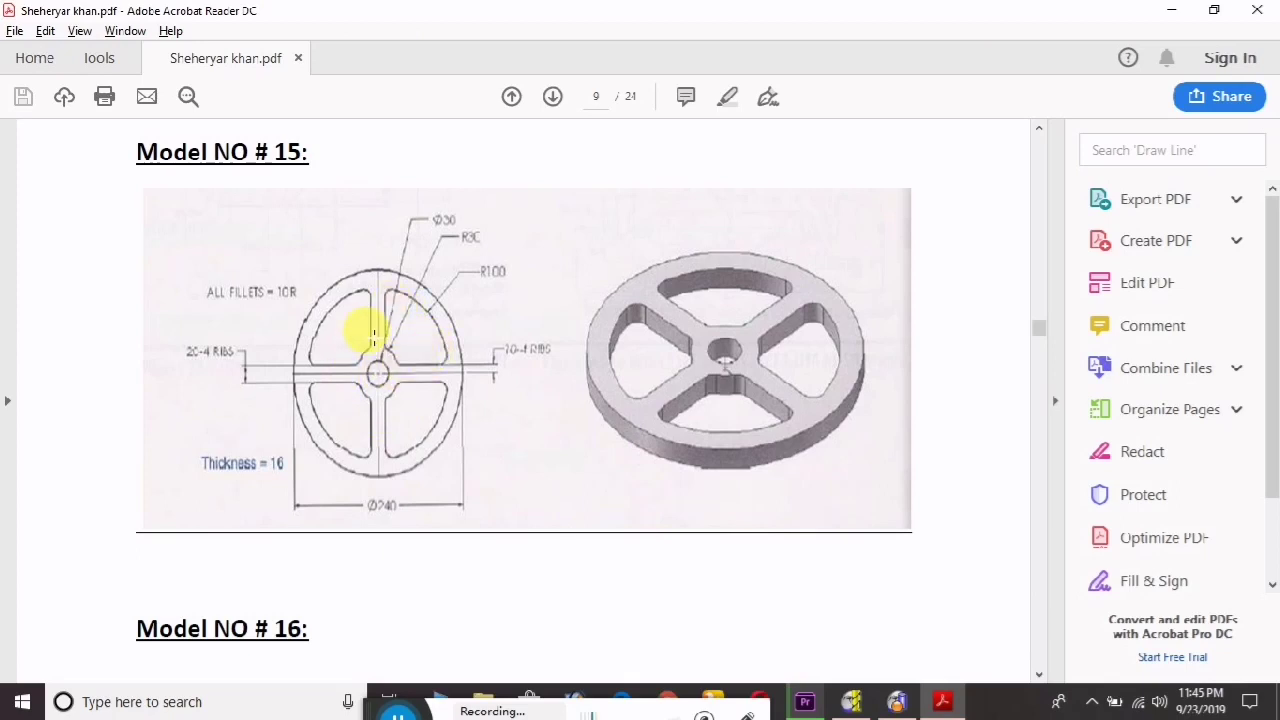
{"action": "key", "text": "alt+Tab"}
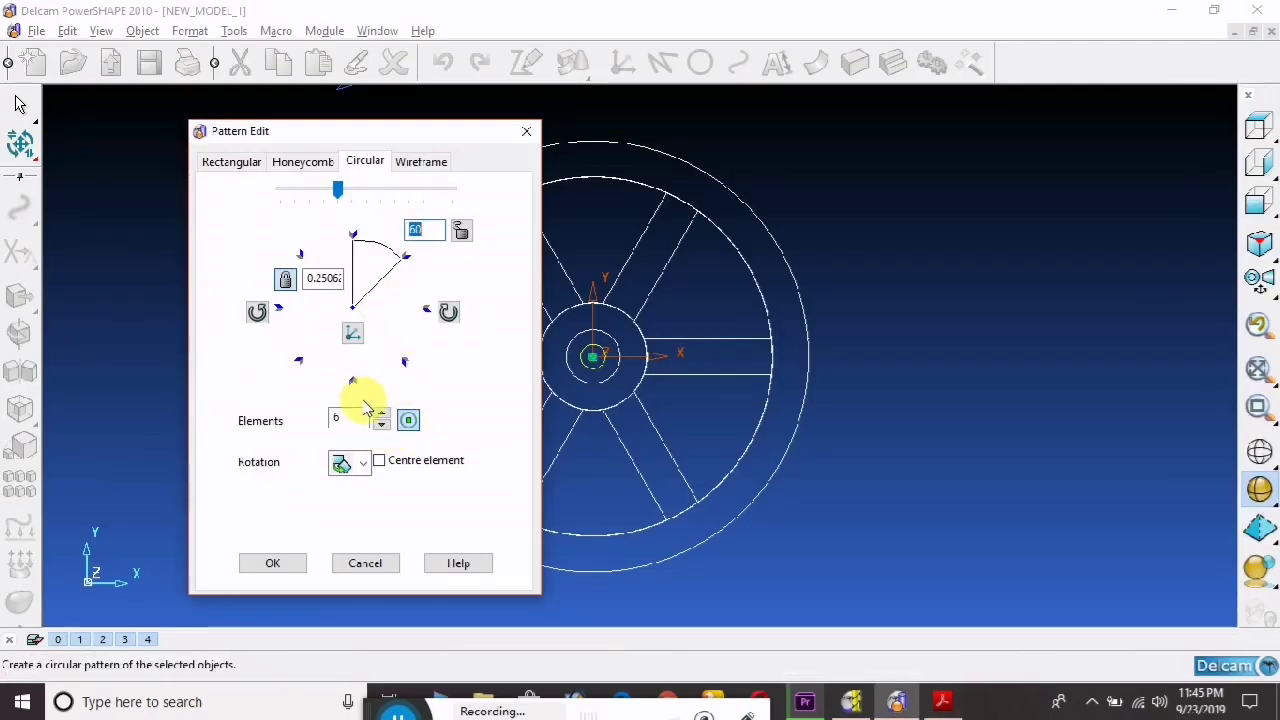
{"action": "left_click", "coordinate": [382, 428]}
{"action": "left_click", "coordinate": [382, 428]}
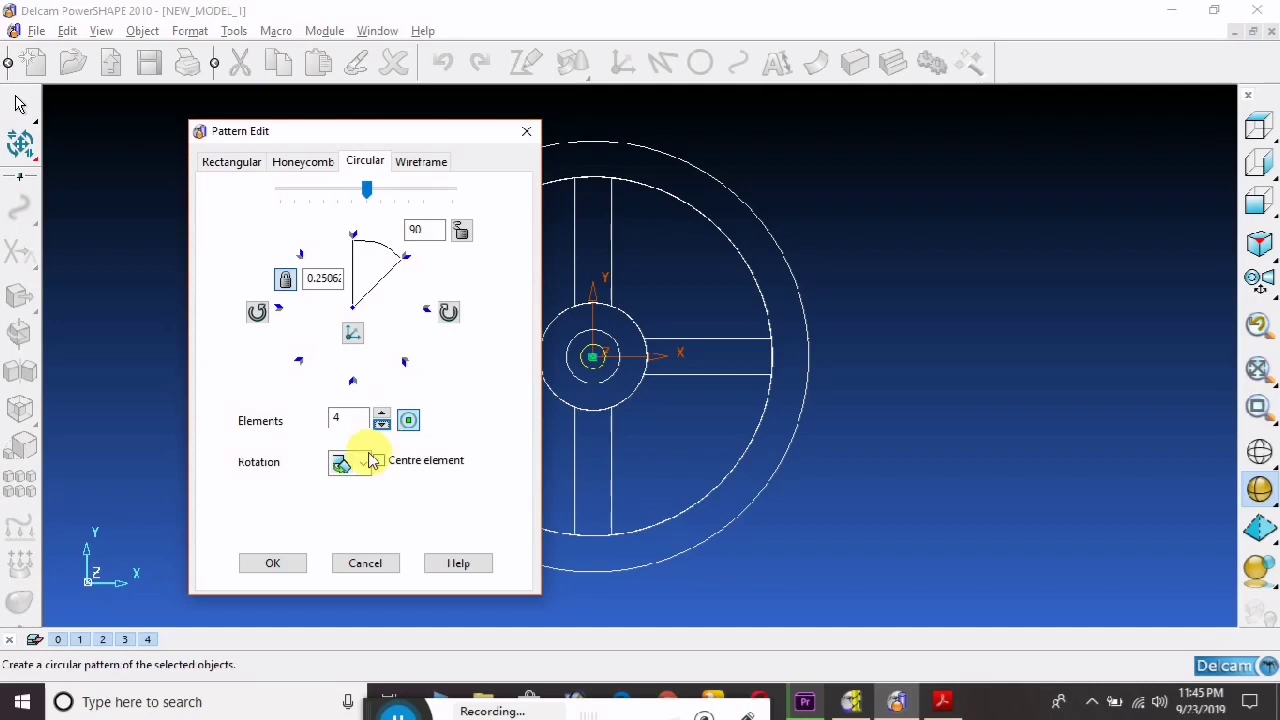
{"action": "left_click", "coordinate": [290, 562]}
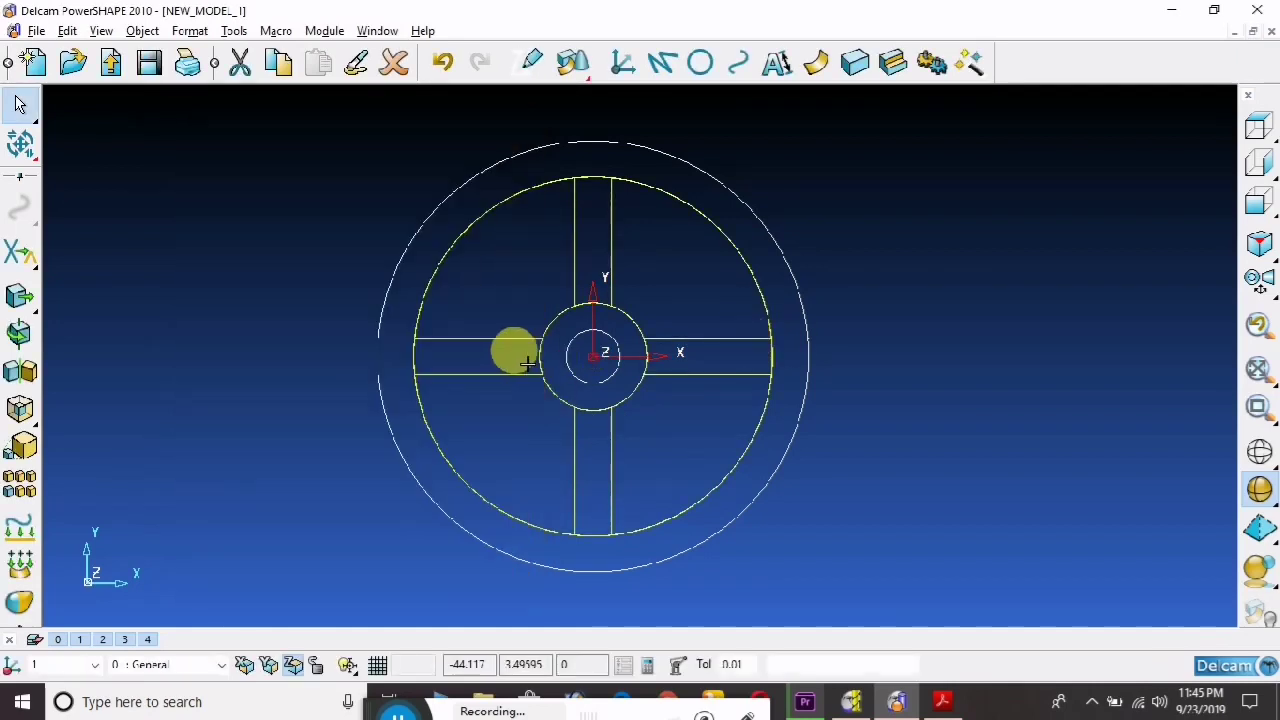
{"action": "scroll", "coordinate": [525, 355], "scroll_direction": "up", "scroll_amount": 2}
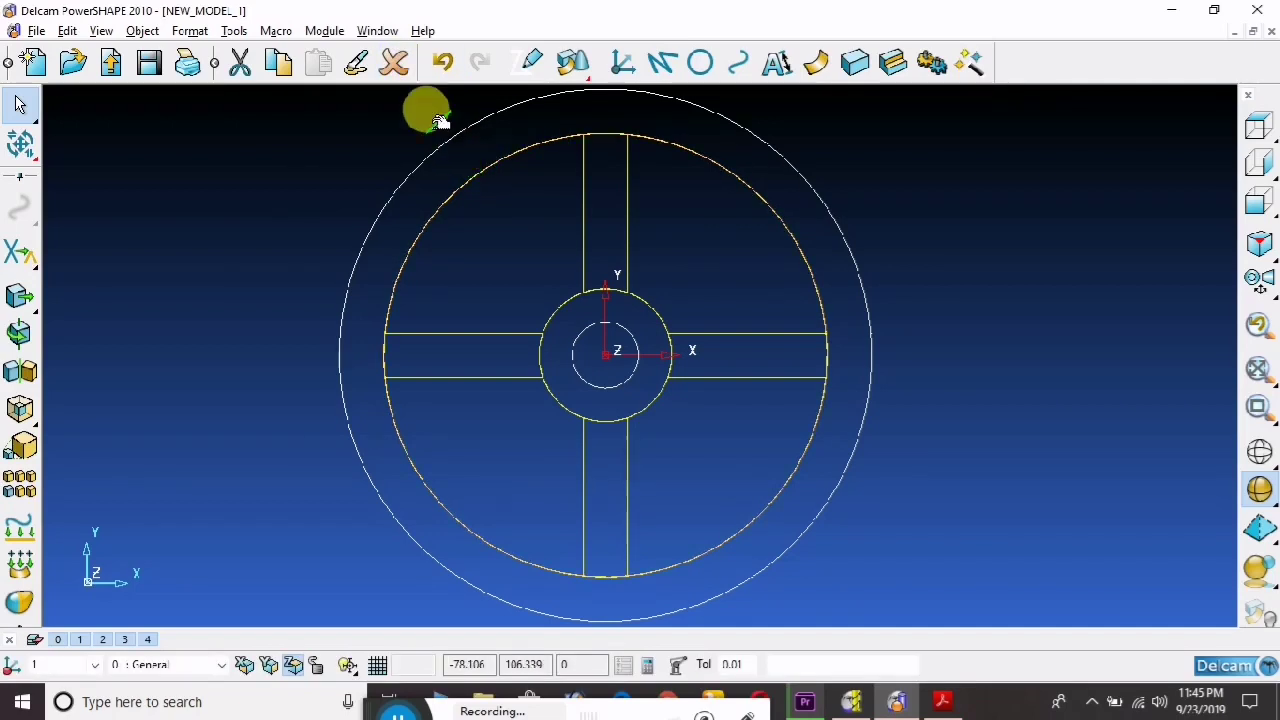
{"action": "left_click", "coordinate": [395, 64]}
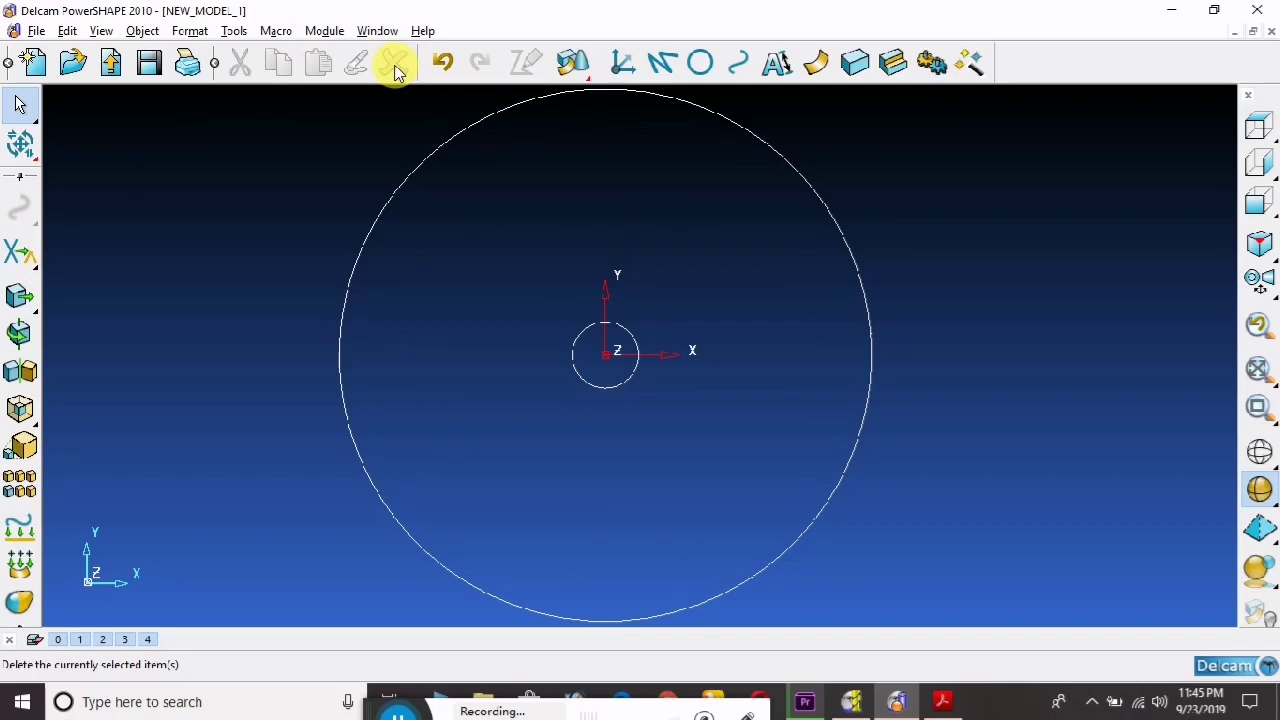
{"action": "key", "text": "ctrl+z"}
Delete the overlapping duplicate R100 arcs one at a time to open the circle across the upper rib
{"action": "left_click", "coordinate": [515, 155]}
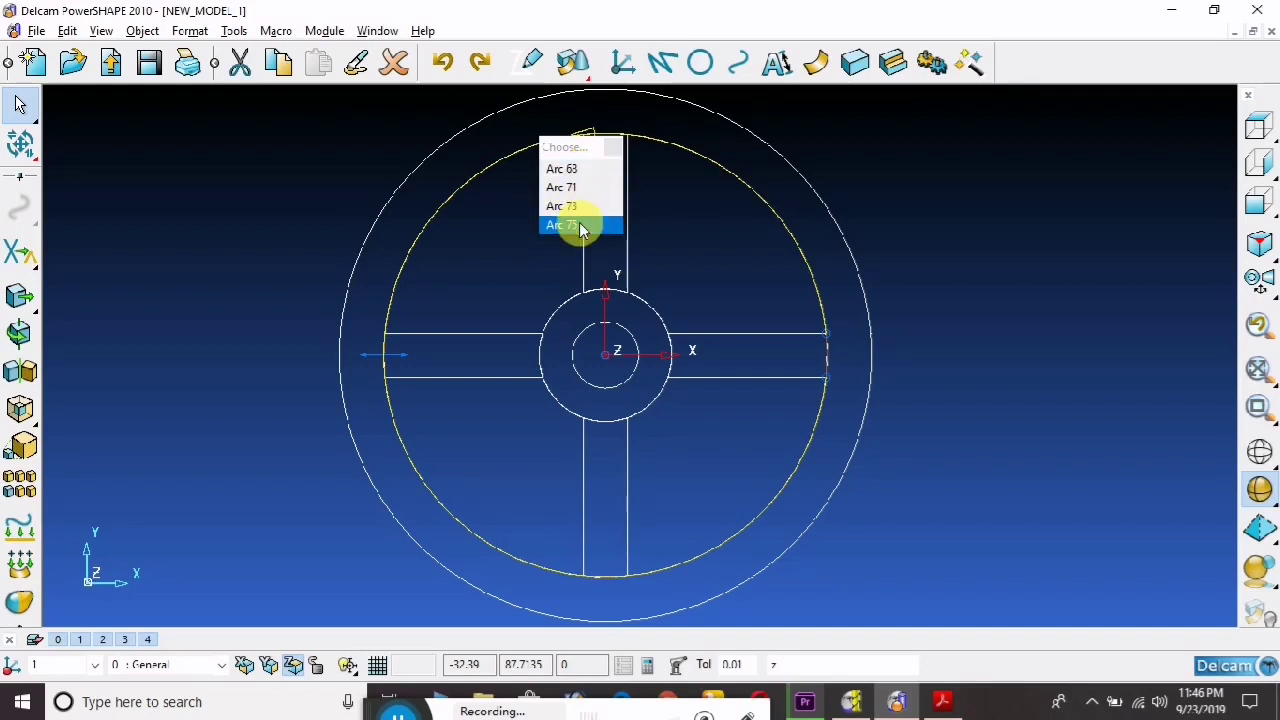
{"action": "left_click", "coordinate": [395, 63]}
{"action": "left_click", "coordinate": [540, 164]}
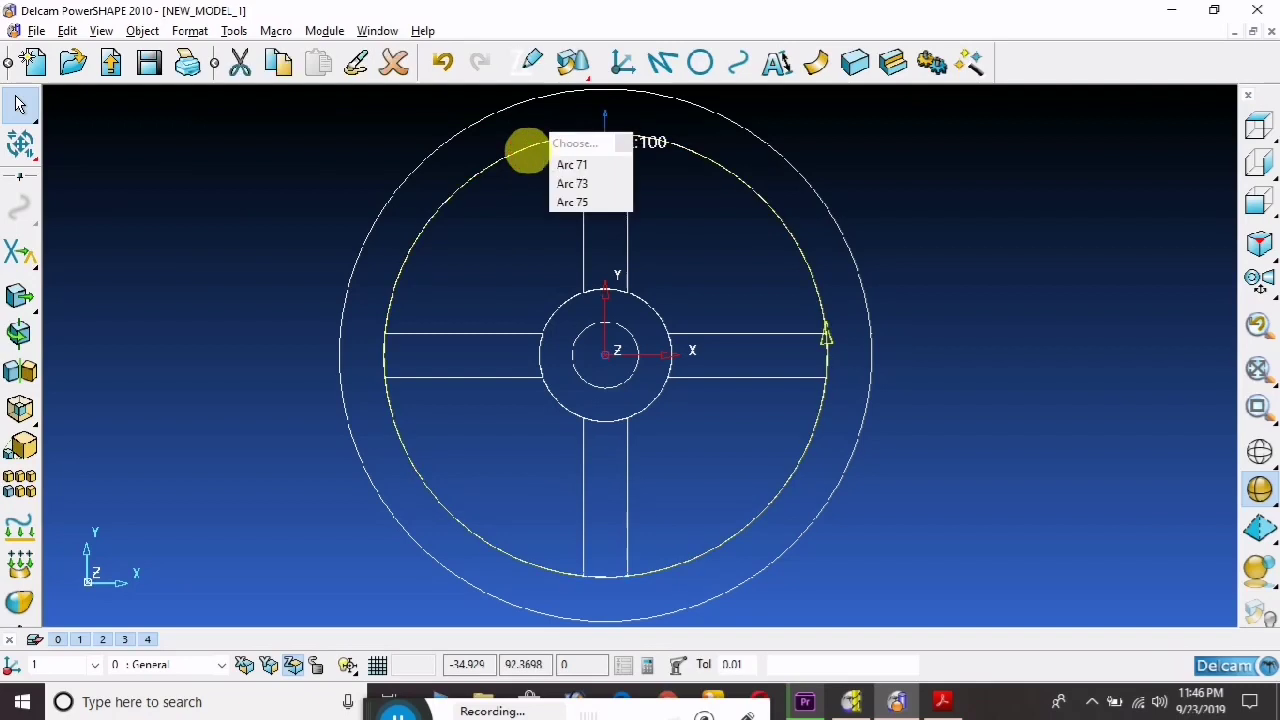
{"action": "left_click", "coordinate": [395, 63]}
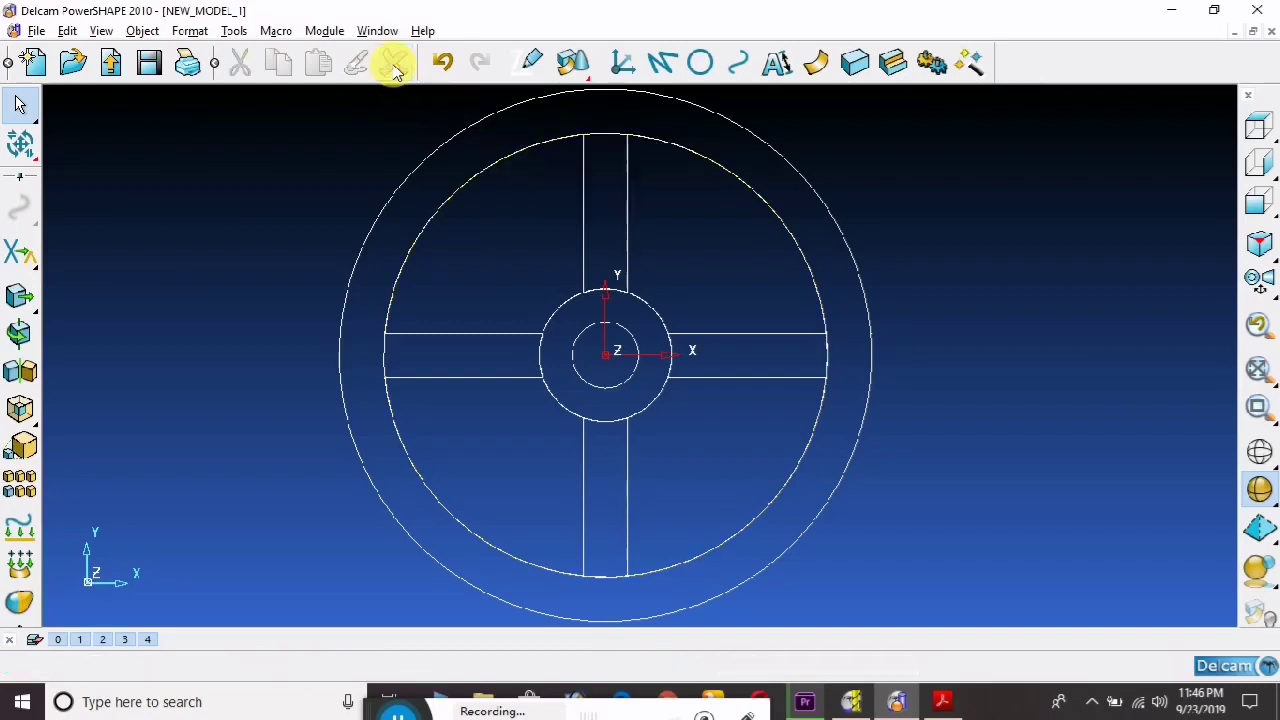
{"action": "left_click", "coordinate": [557, 153]}
{"action": "left_click", "coordinate": [395, 63]}
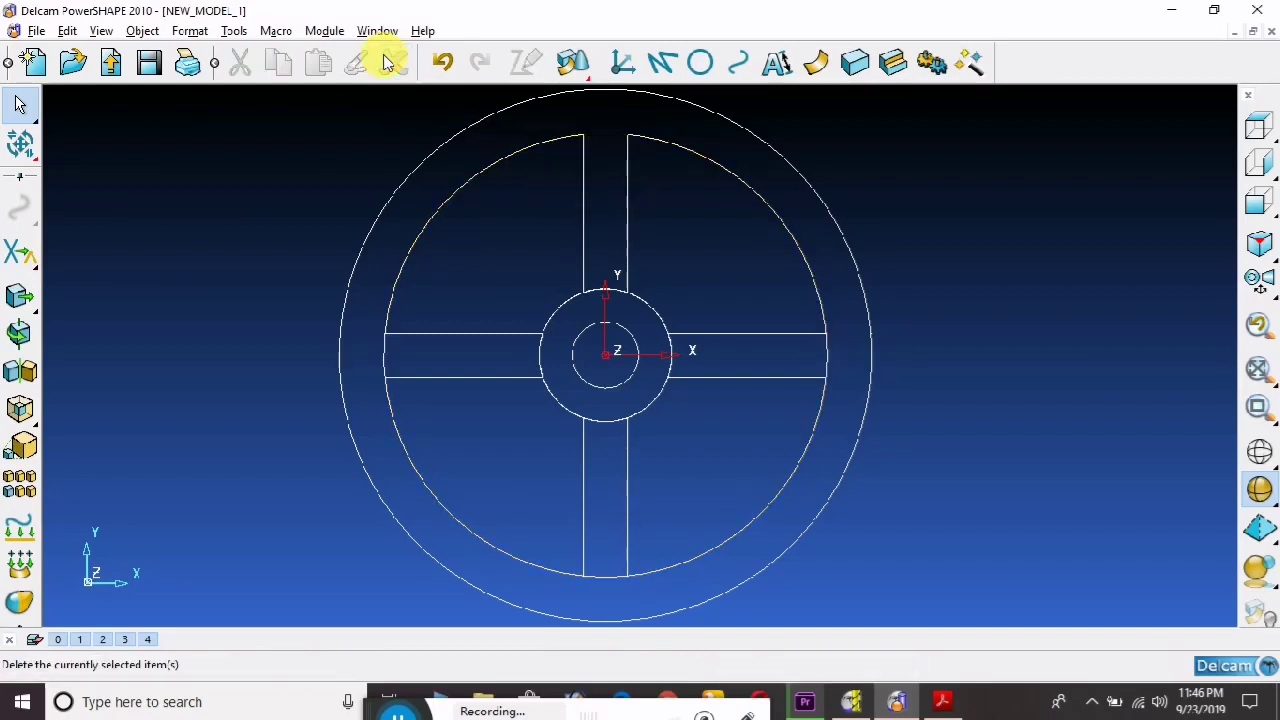
{"action": "left_click", "coordinate": [541, 167]}
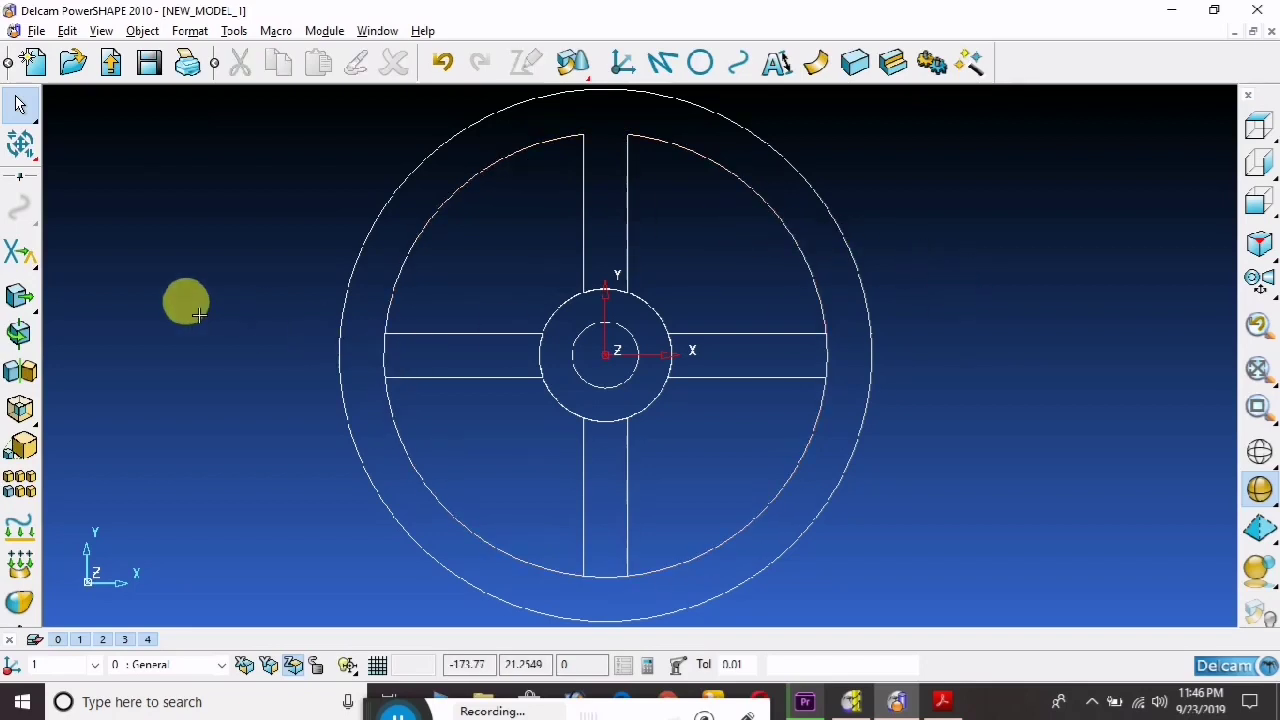
Trim away the R100 arc segment across the outer end of the rib on the negative X side
{"action": "left_click", "coordinate": [22, 256]}
{"action": "scroll", "coordinate": [380, 364], "scroll_direction": "up", "scroll_amount": 3}
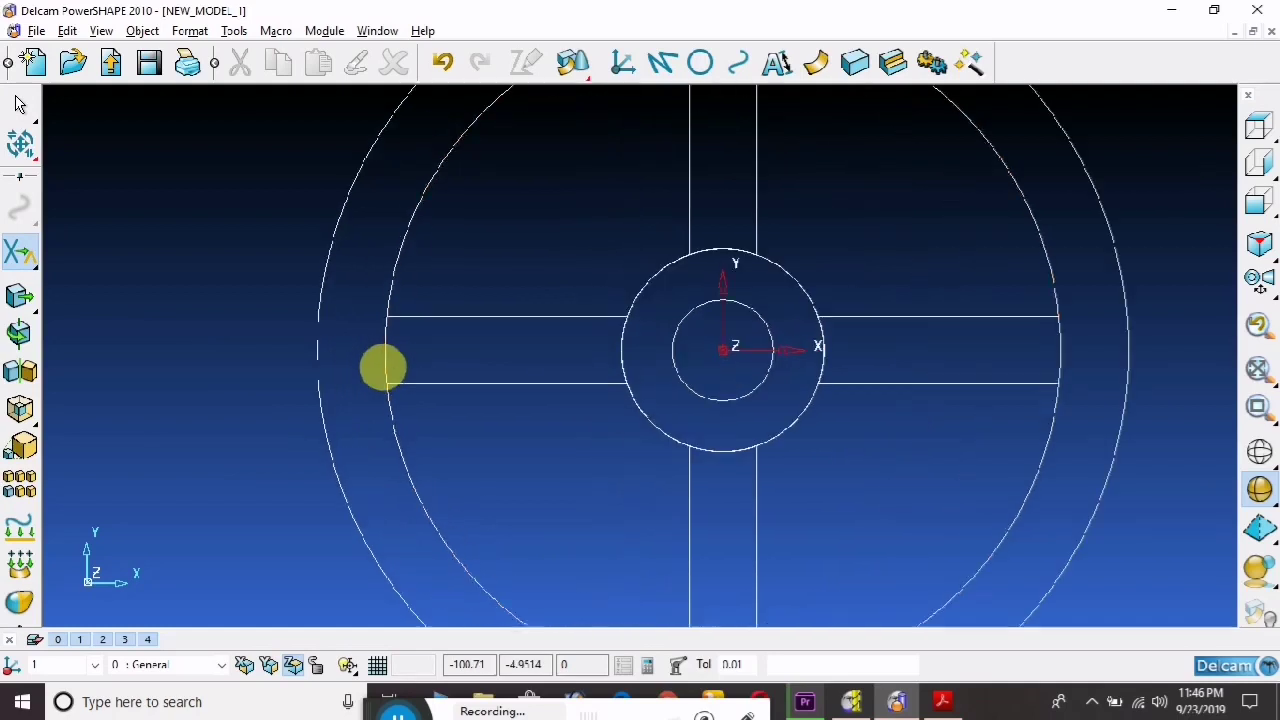
{"action": "scroll", "coordinate": [760, 362], "scroll_direction": "down", "scroll_amount": 2}
{"action": "scroll", "coordinate": [730, 352], "scroll_direction": "down", "scroll_amount": 1}
{"action": "left_click", "coordinate": [700, 352]}
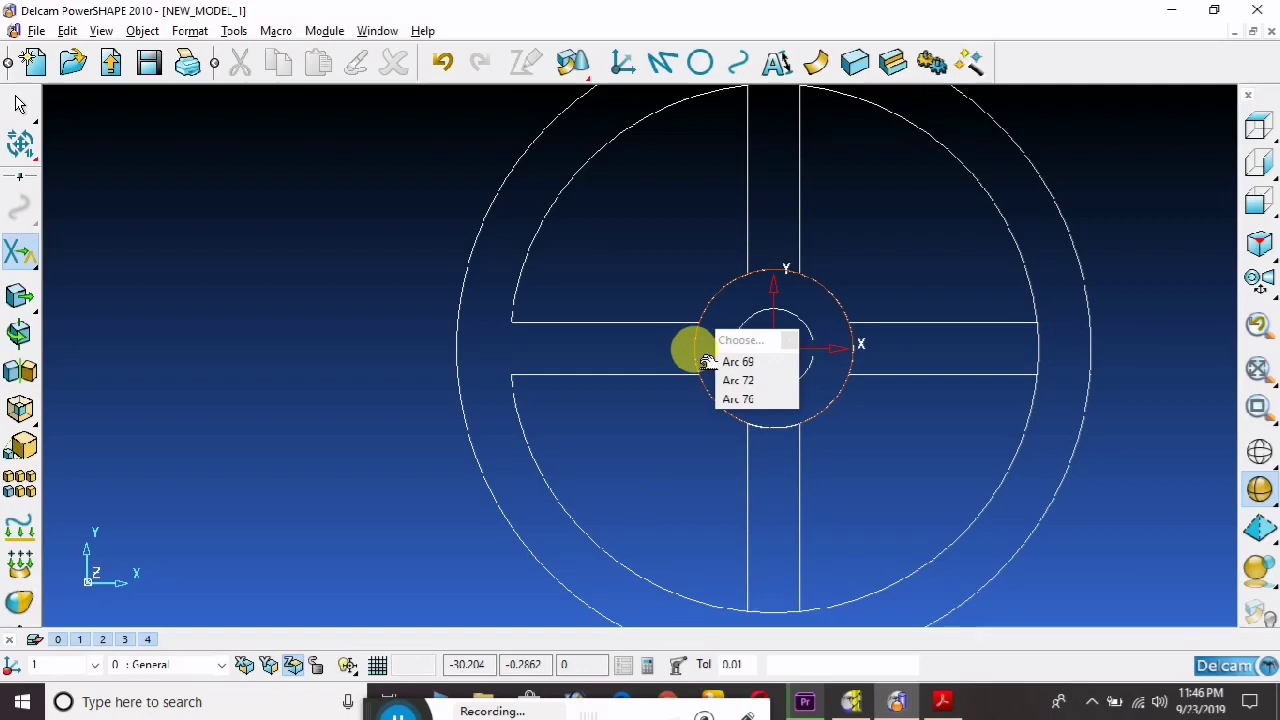
{"action": "key", "text": "Escape"}
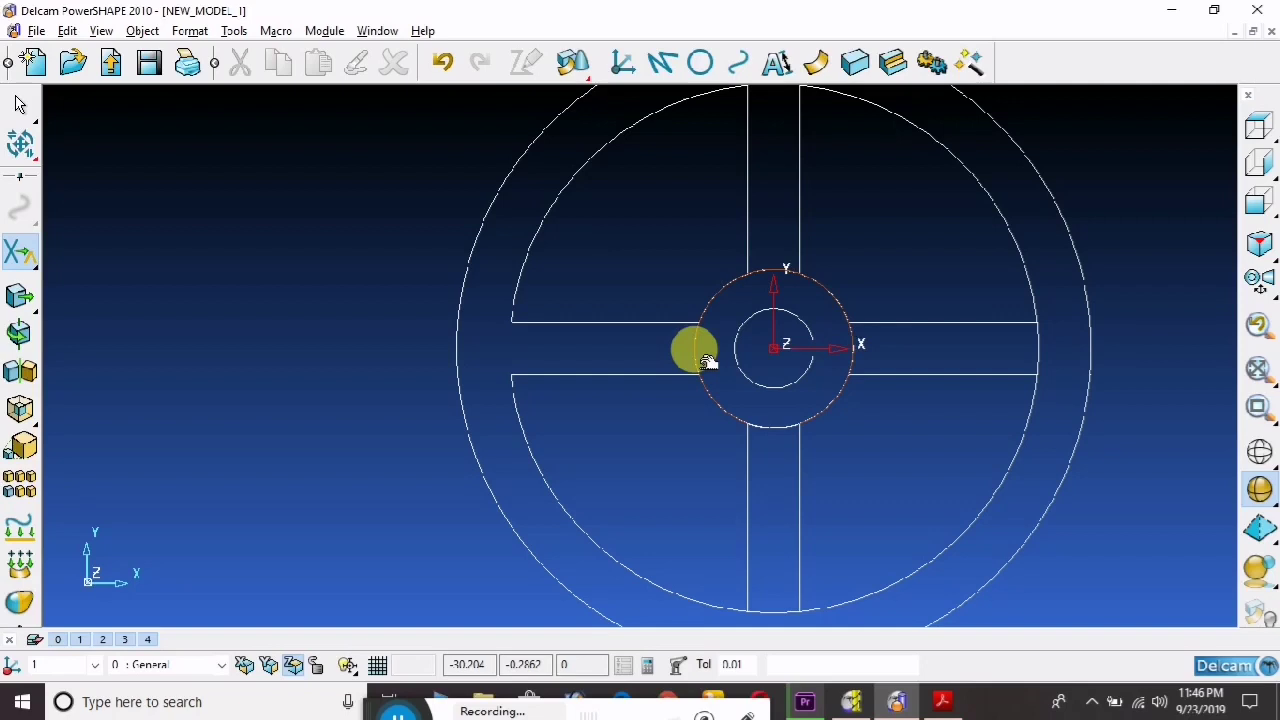
{"action": "left_click", "coordinate": [722, 309]}
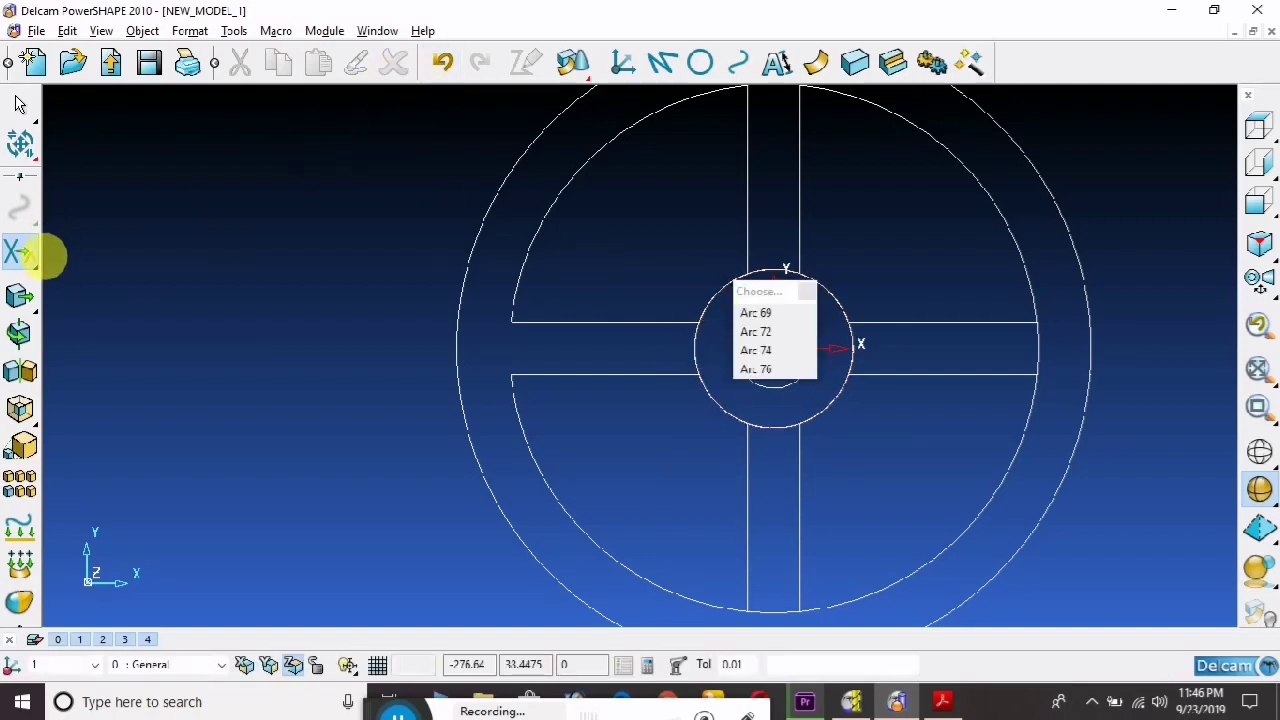
{"action": "right_click", "coordinate": [150, 292]}
{"action": "left_click", "coordinate": [223, 206]}
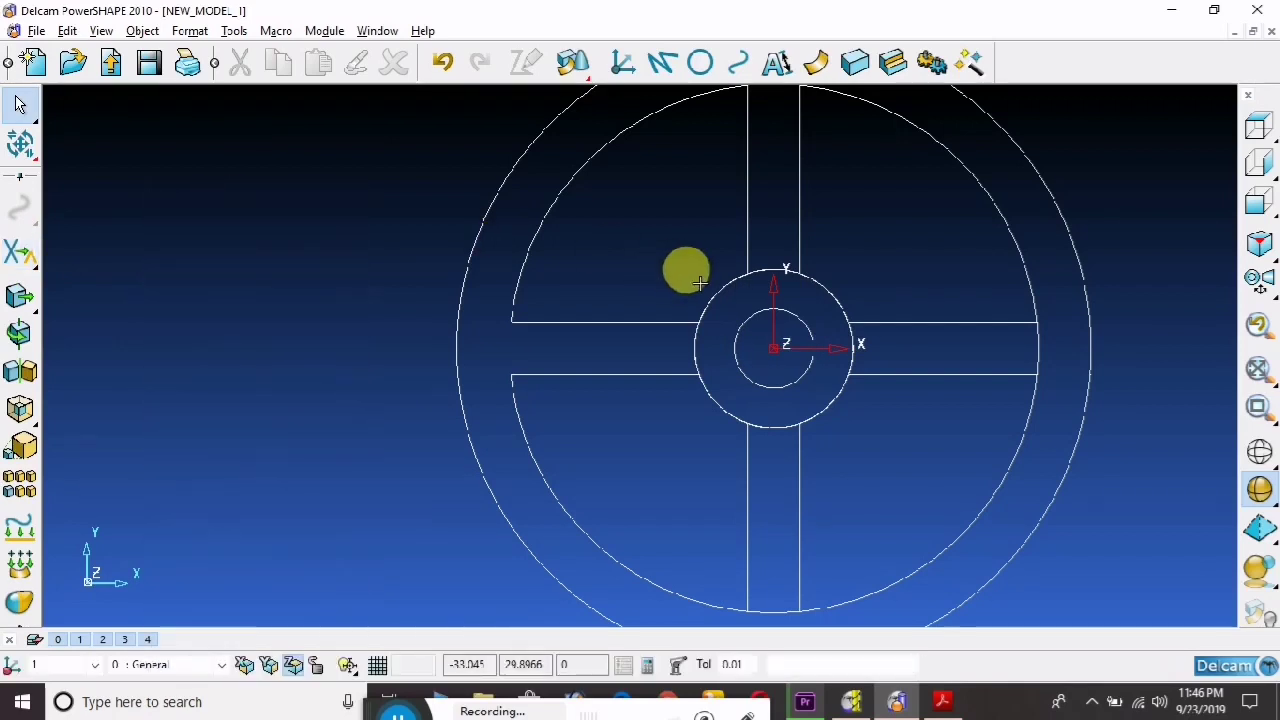
Delete the overlapping duplicate R30 hub arcs one at a time to open the hub circle across the lower rib
{"action": "left_click", "coordinate": [730, 303]}
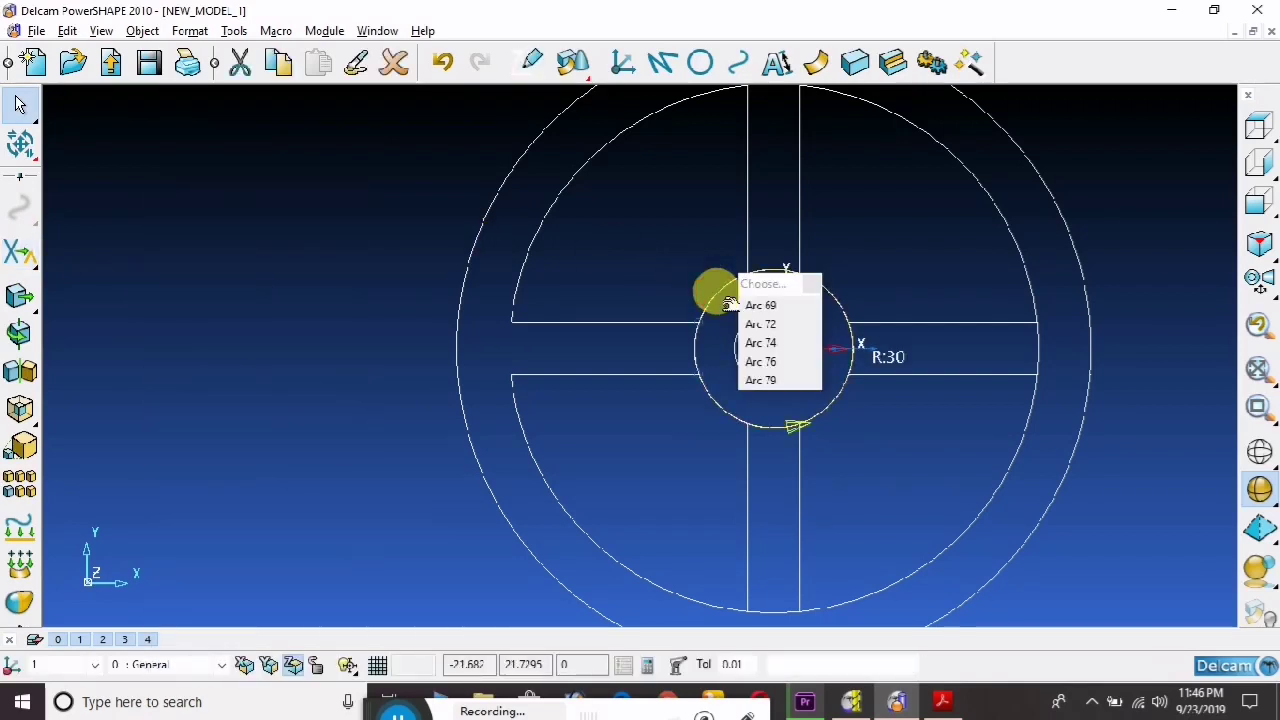
{"action": "left_click", "coordinate": [397, 65]}
{"action": "left_click", "coordinate": [838, 300]}
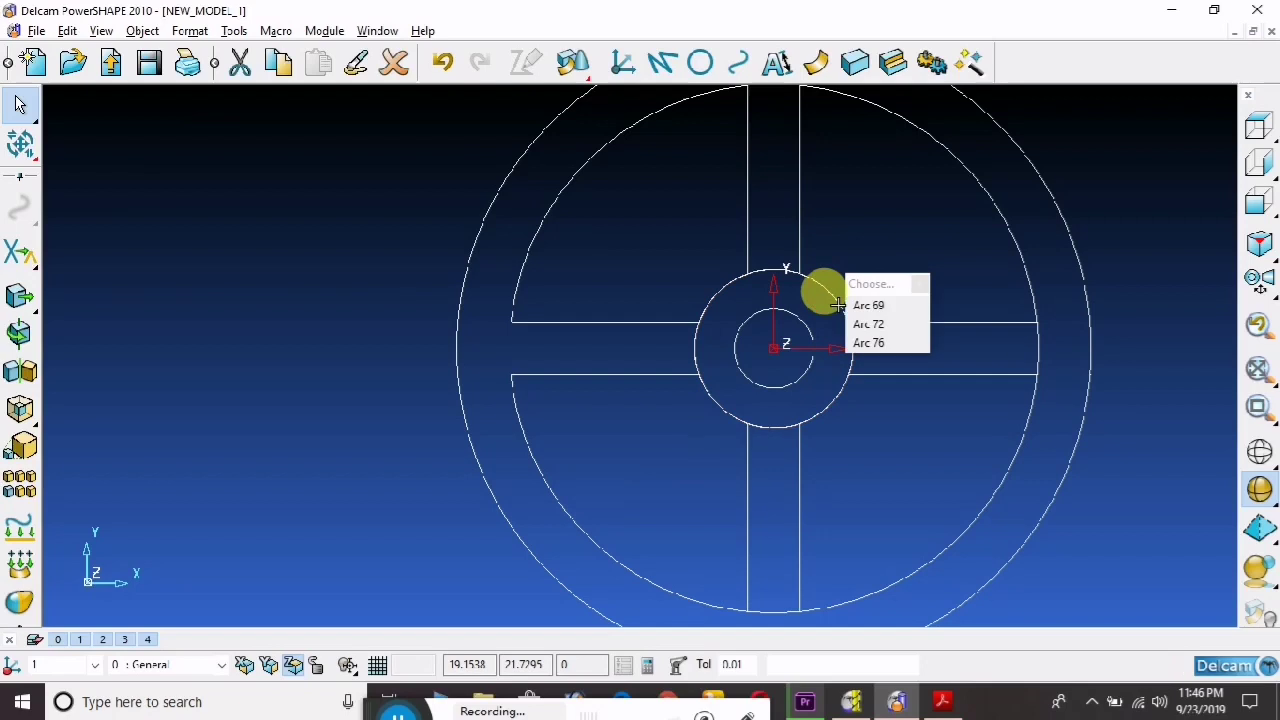
{"action": "left_click", "coordinate": [397, 68]}
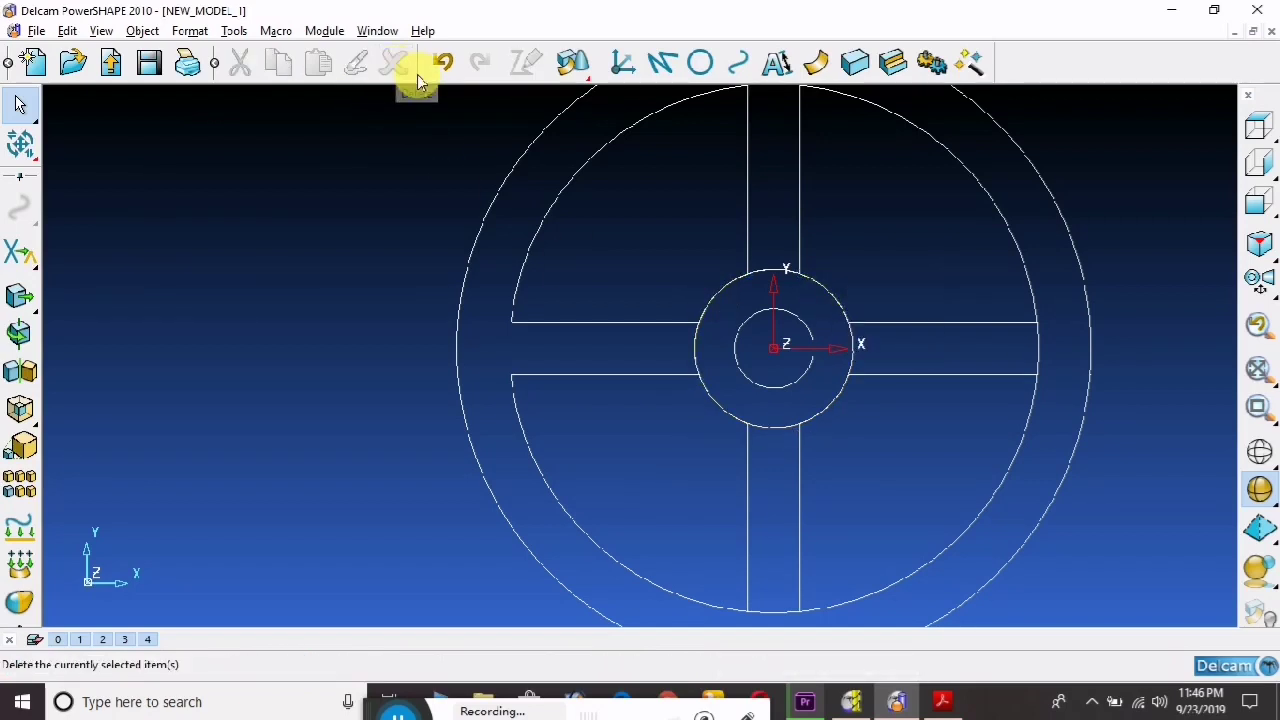
{"action": "left_click", "coordinate": [855, 328]}
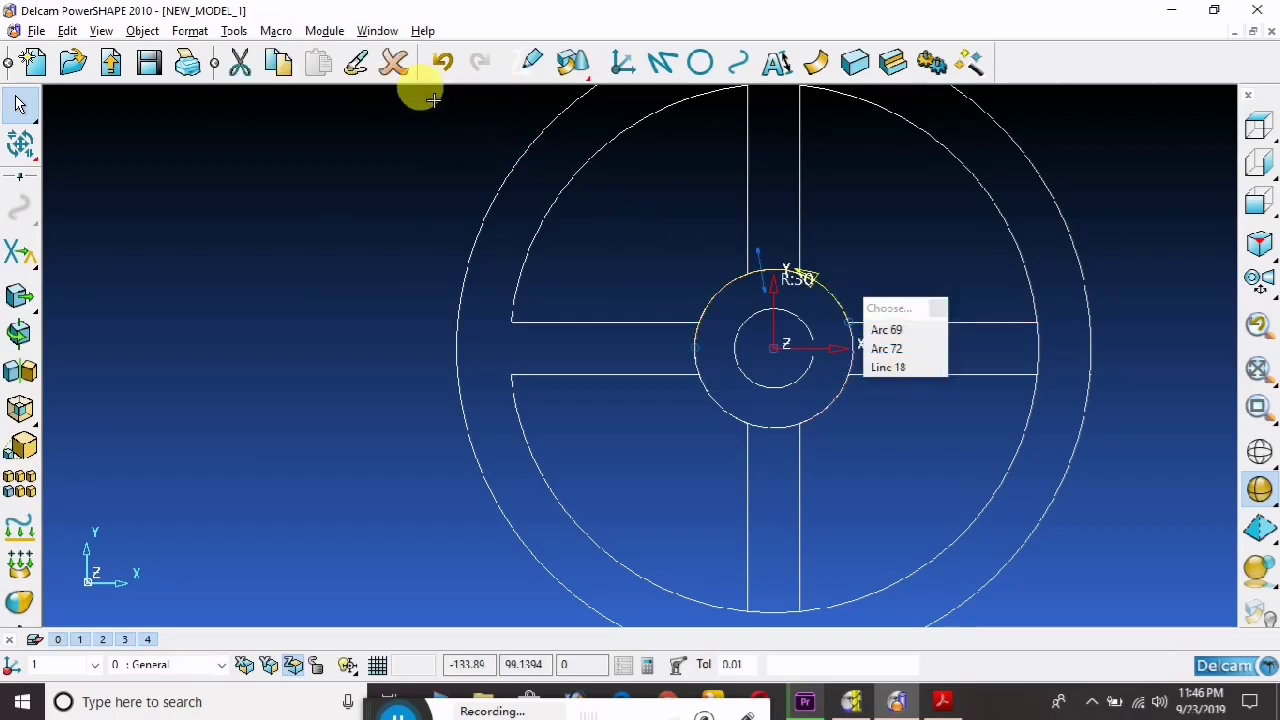
{"action": "left_click", "coordinate": [398, 66]}
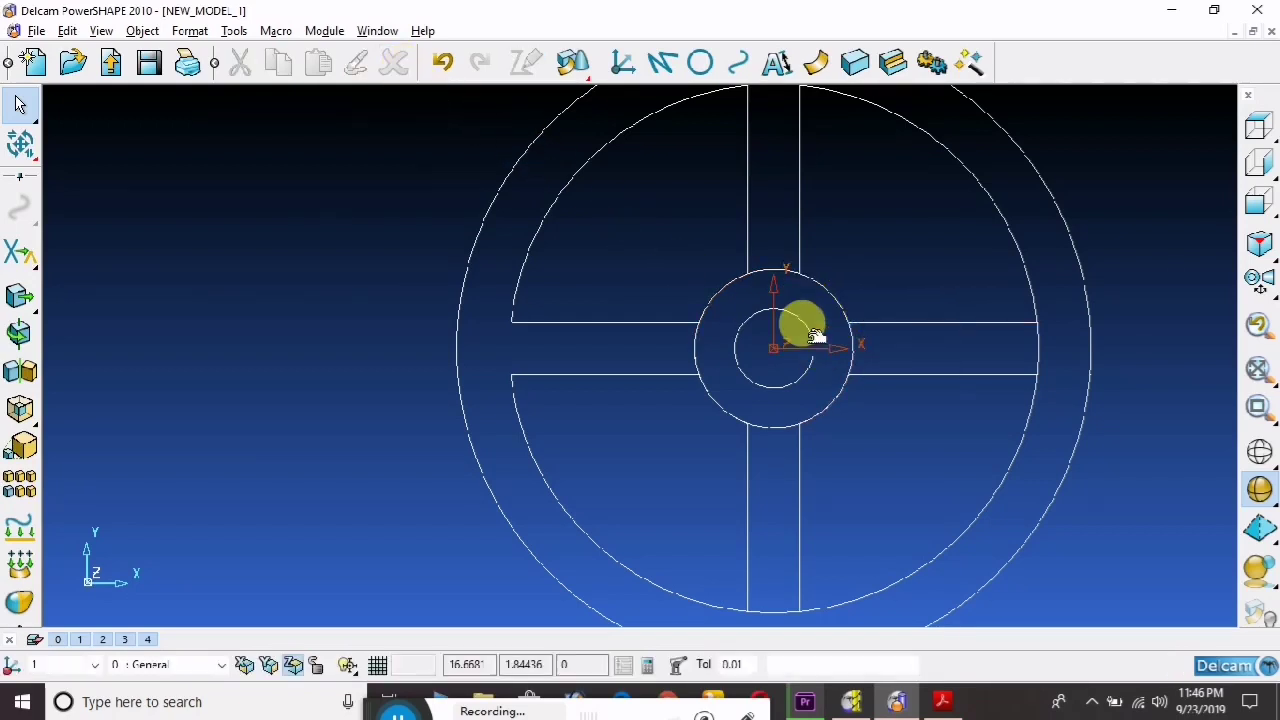
{"action": "left_click", "coordinate": [731, 281]}
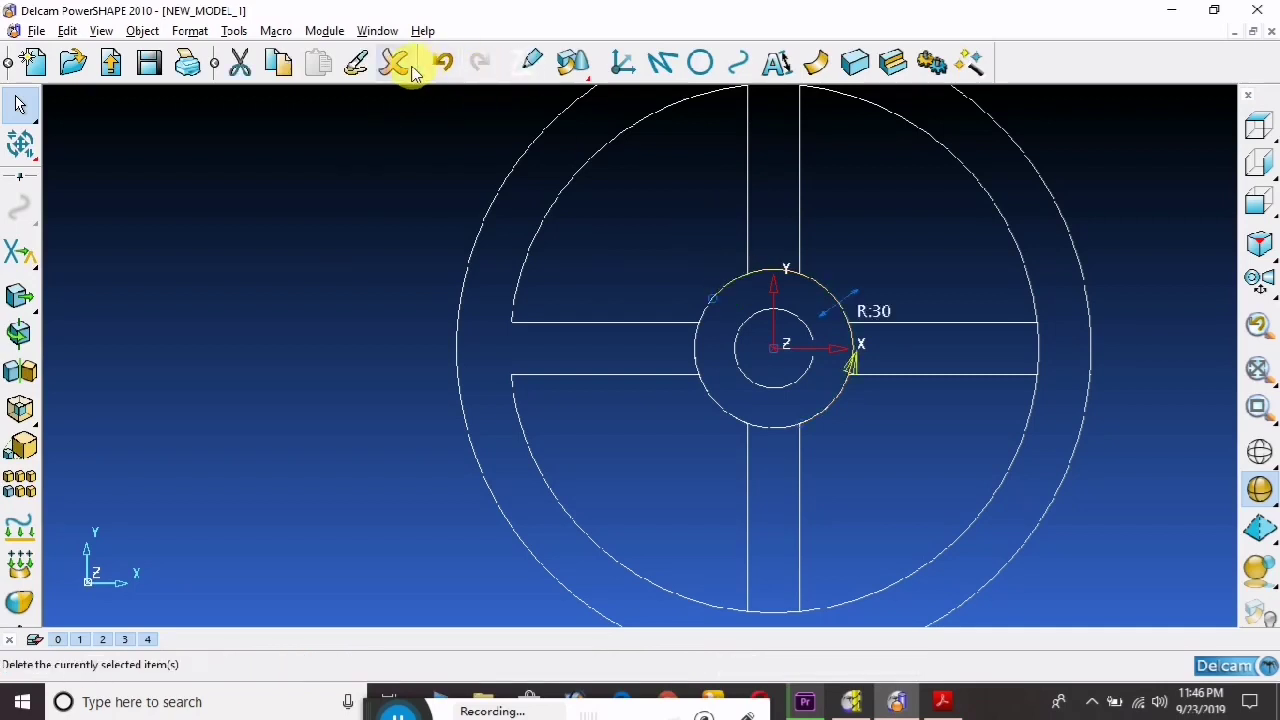
{"action": "left_click", "coordinate": [908, 463]}
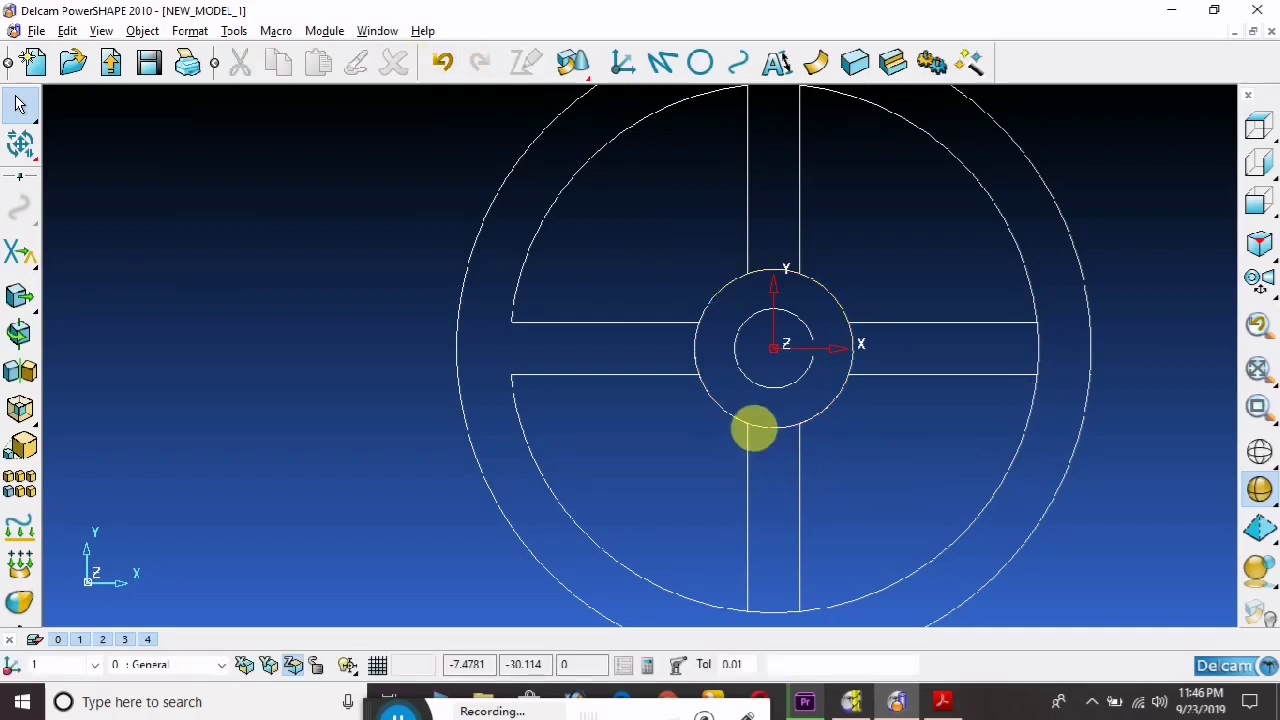
{"action": "left_click", "coordinate": [764, 436]}
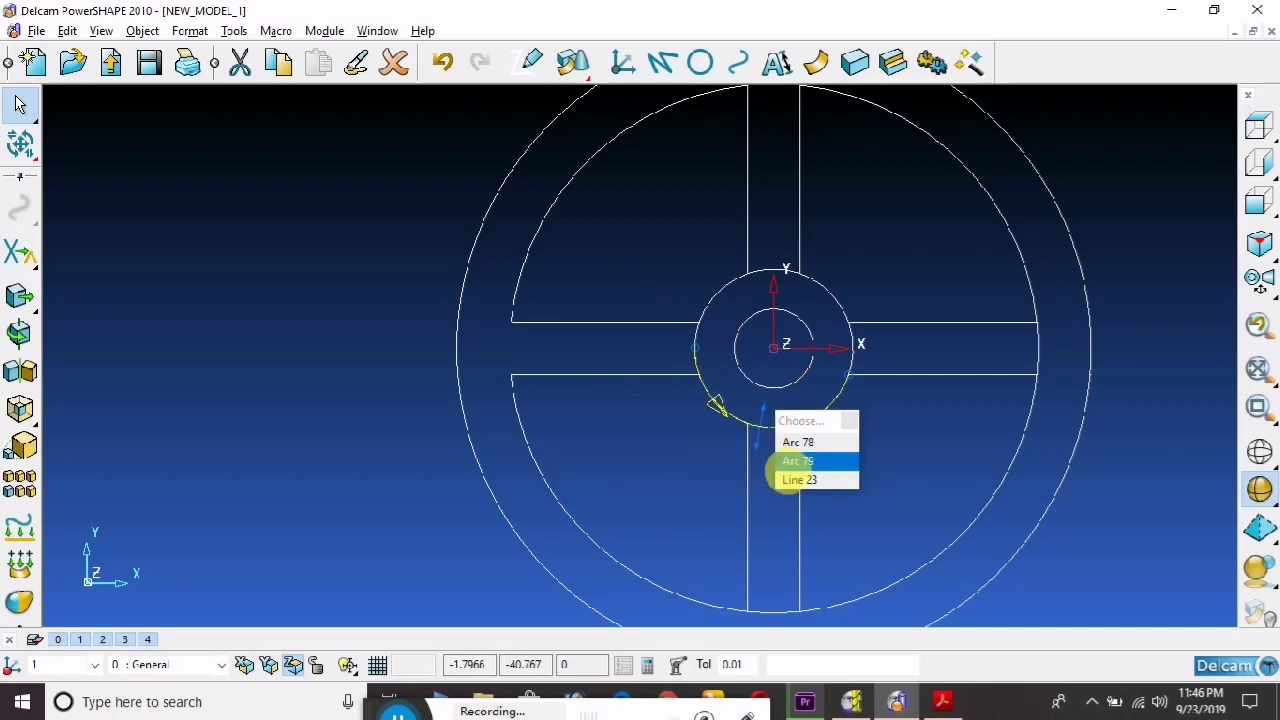
{"action": "left_click", "coordinate": [394, 64]}
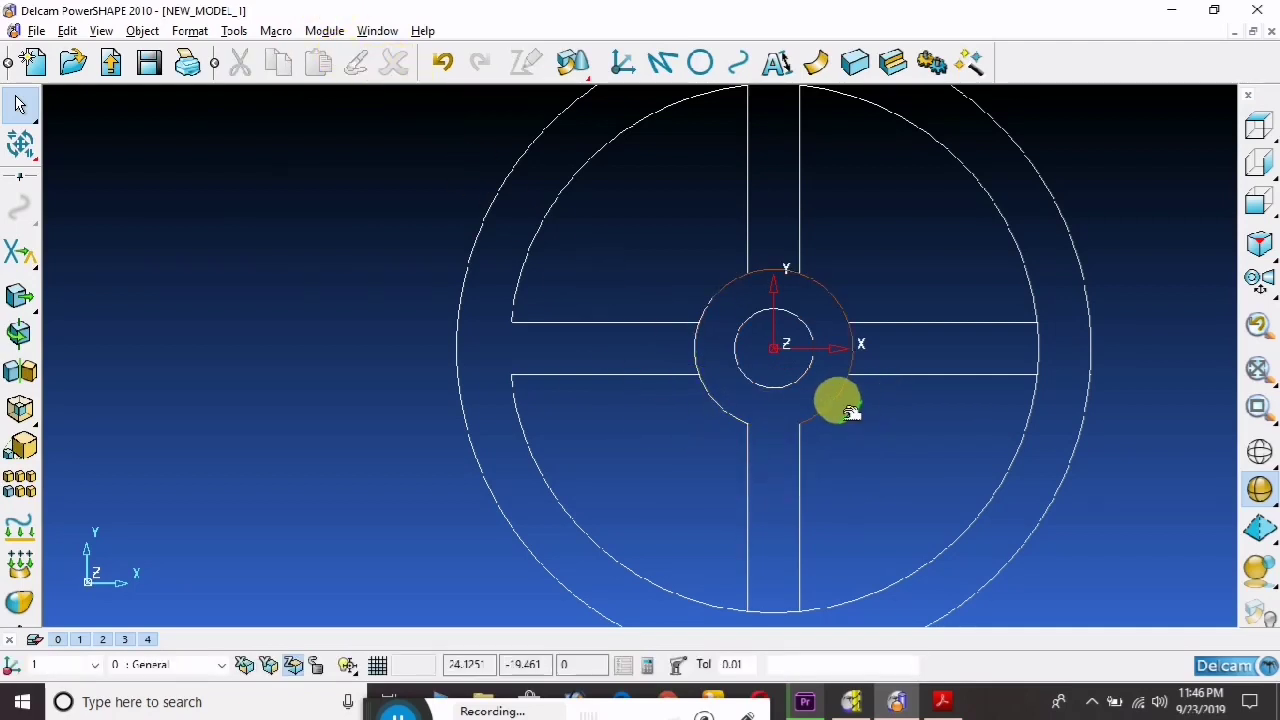
Trim away the R30 hub arc segments across the inner ends of the horizontal ribs and the upper rib
{"action": "left_click", "coordinate": [20, 251]}
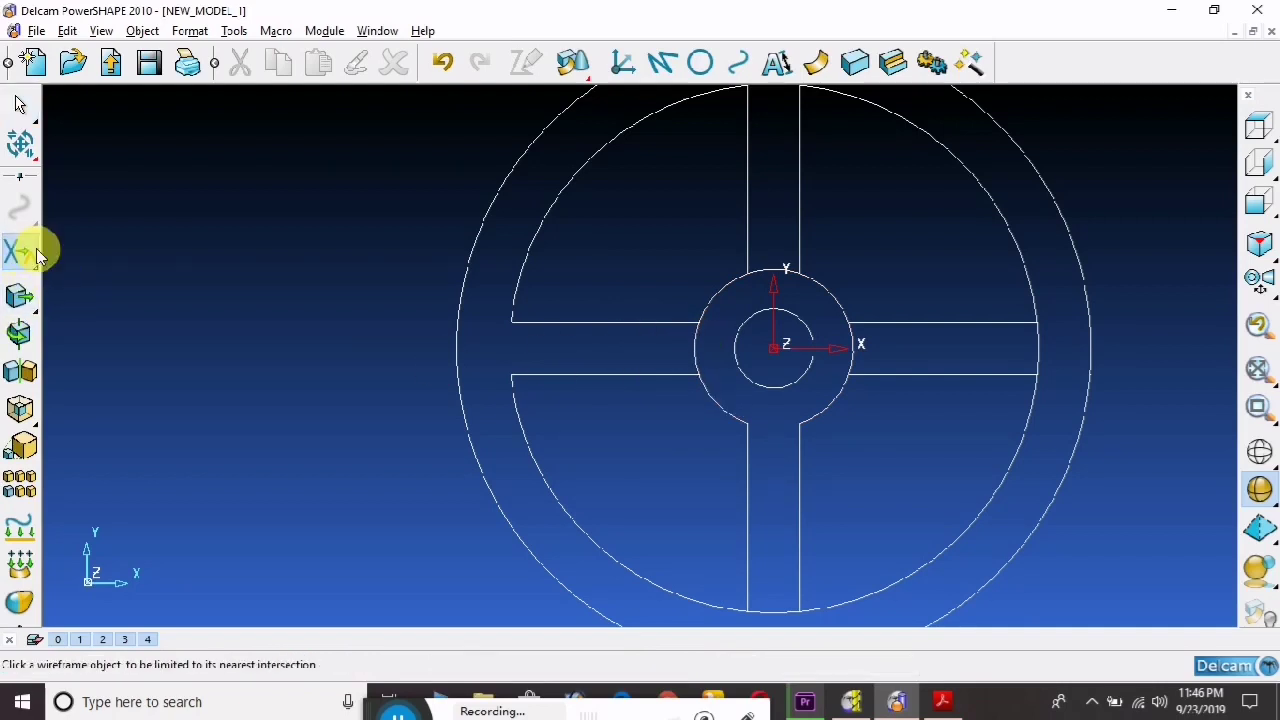
{"action": "left_click", "coordinate": [705, 368]}
{"action": "left_click", "coordinate": [771, 272]}
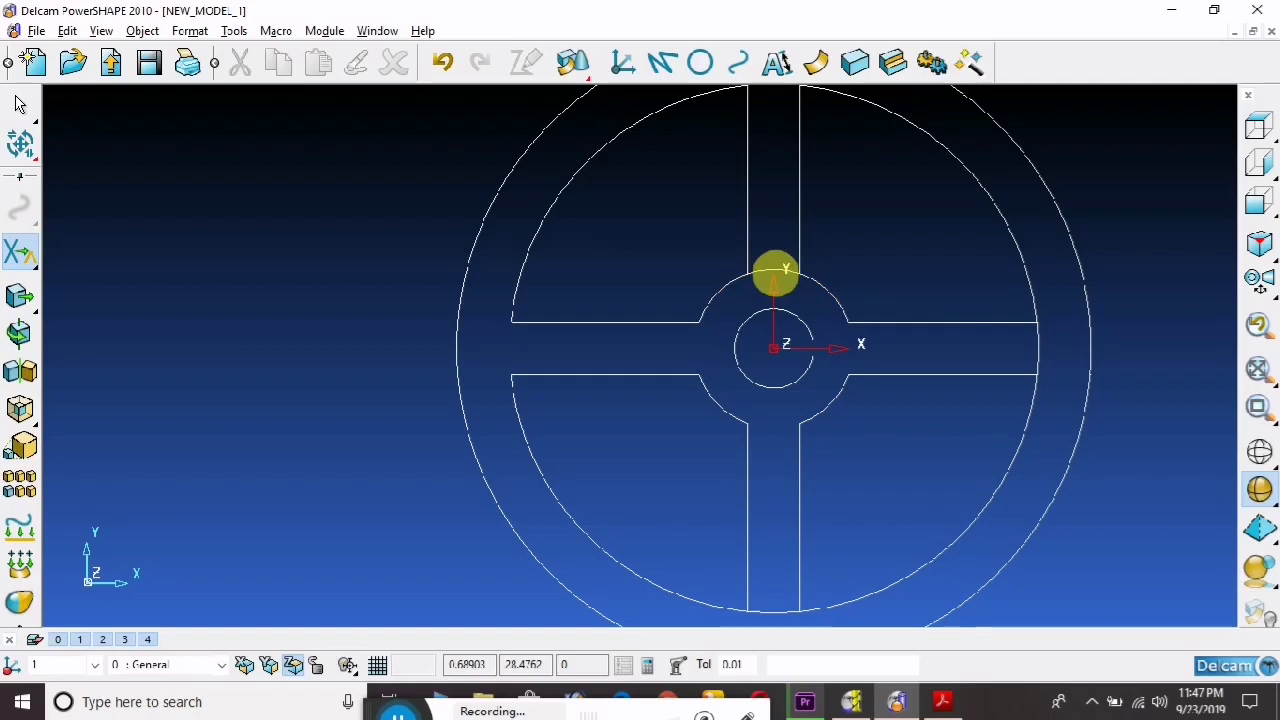
Trim away the R100 arc segments across the outer ends of the positive X rib and the lower rib
{"action": "scroll", "coordinate": [786, 310], "scroll_direction": "down", "scroll_amount": 5}
{"action": "scroll", "coordinate": [826, 380], "scroll_direction": "up", "scroll_amount": 4}
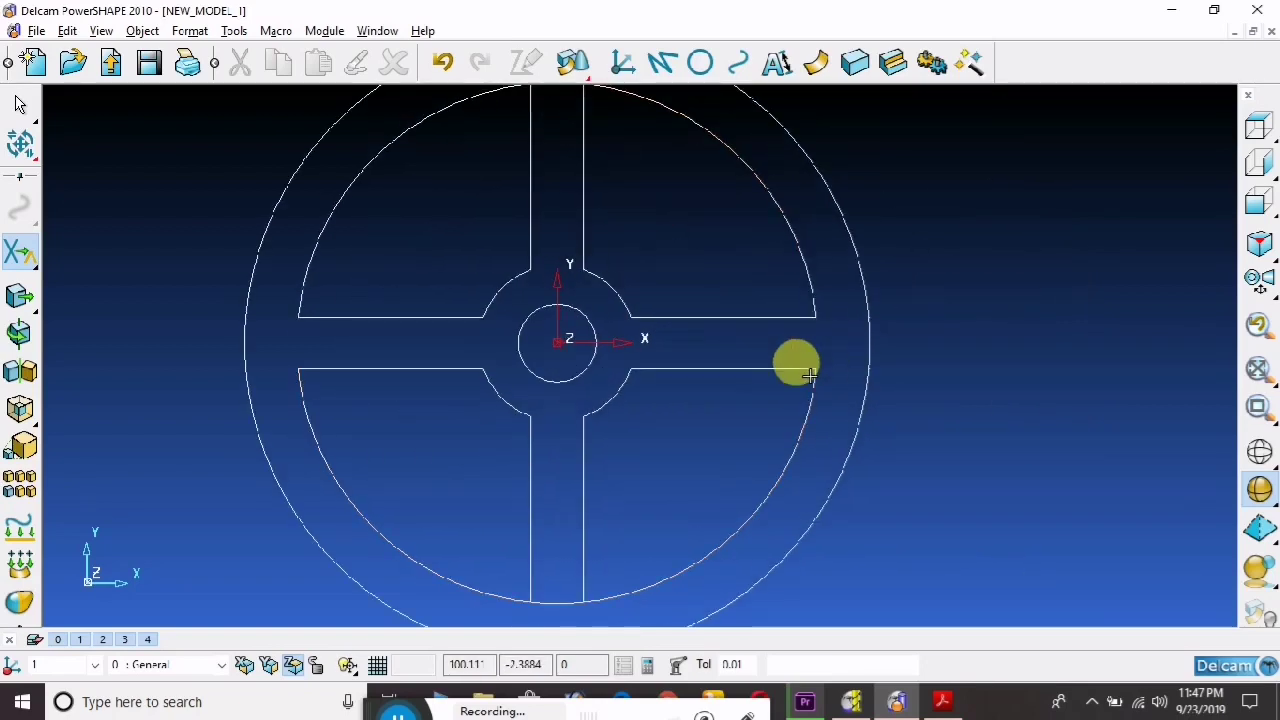
{"action": "left_click", "coordinate": [562, 602]}
{"action": "scroll", "coordinate": [600, 443], "scroll_direction": "down", "scroll_amount": 2}
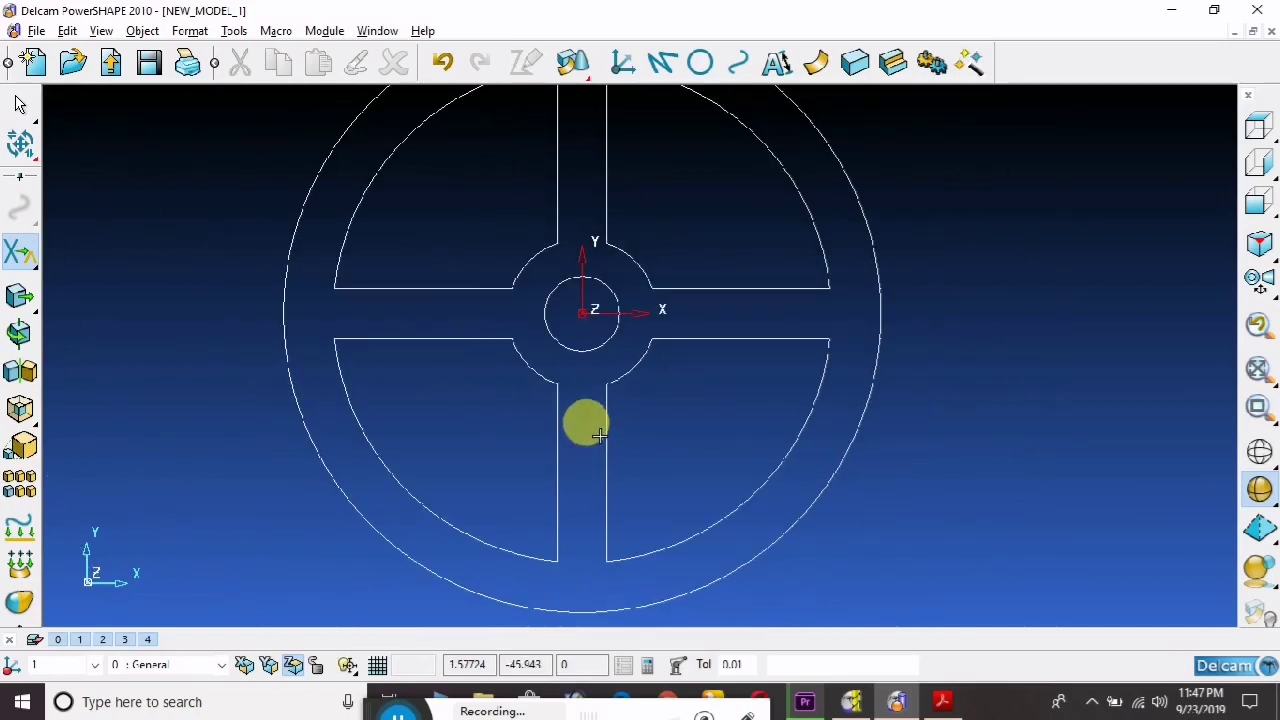
{"action": "scroll", "coordinate": [630, 262], "scroll_direction": "up", "scroll_amount": 2}
{"action": "scroll", "coordinate": [640, 258], "scroll_direction": "down", "scroll_amount": 1}
{"action": "right_click", "coordinate": [874, 240]}
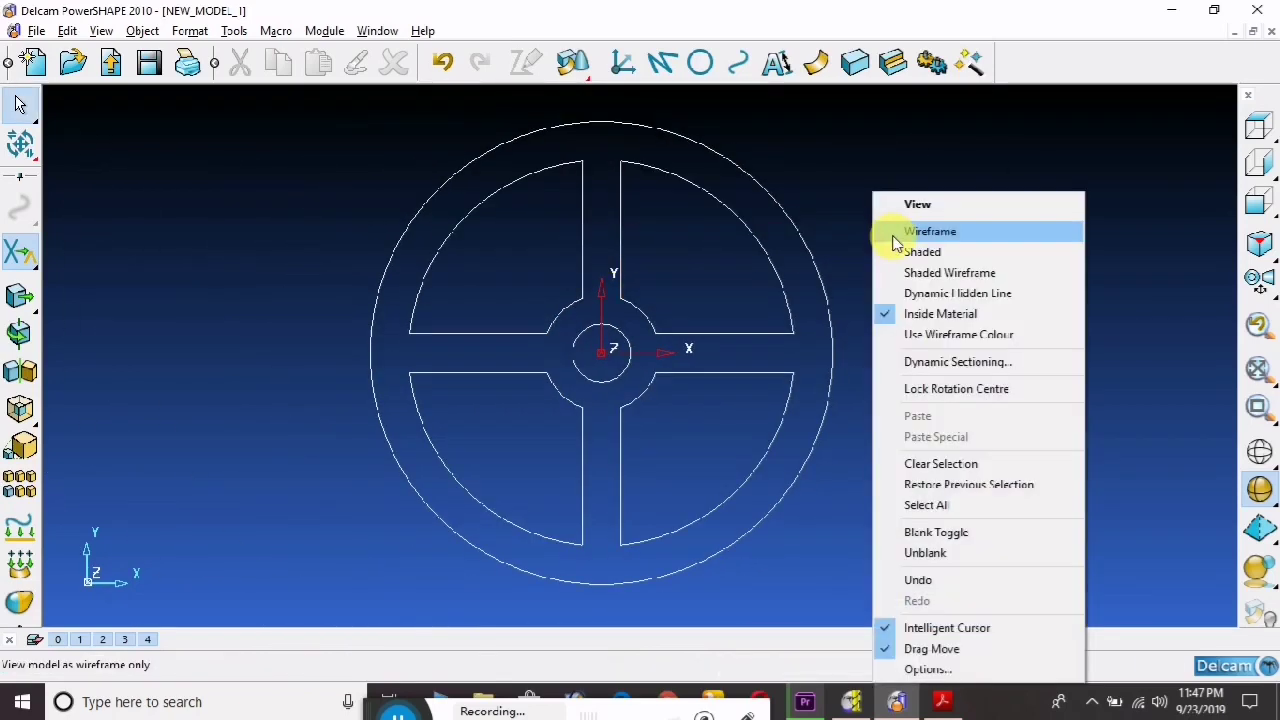
{"action": "left_click", "coordinate": [923, 210]}
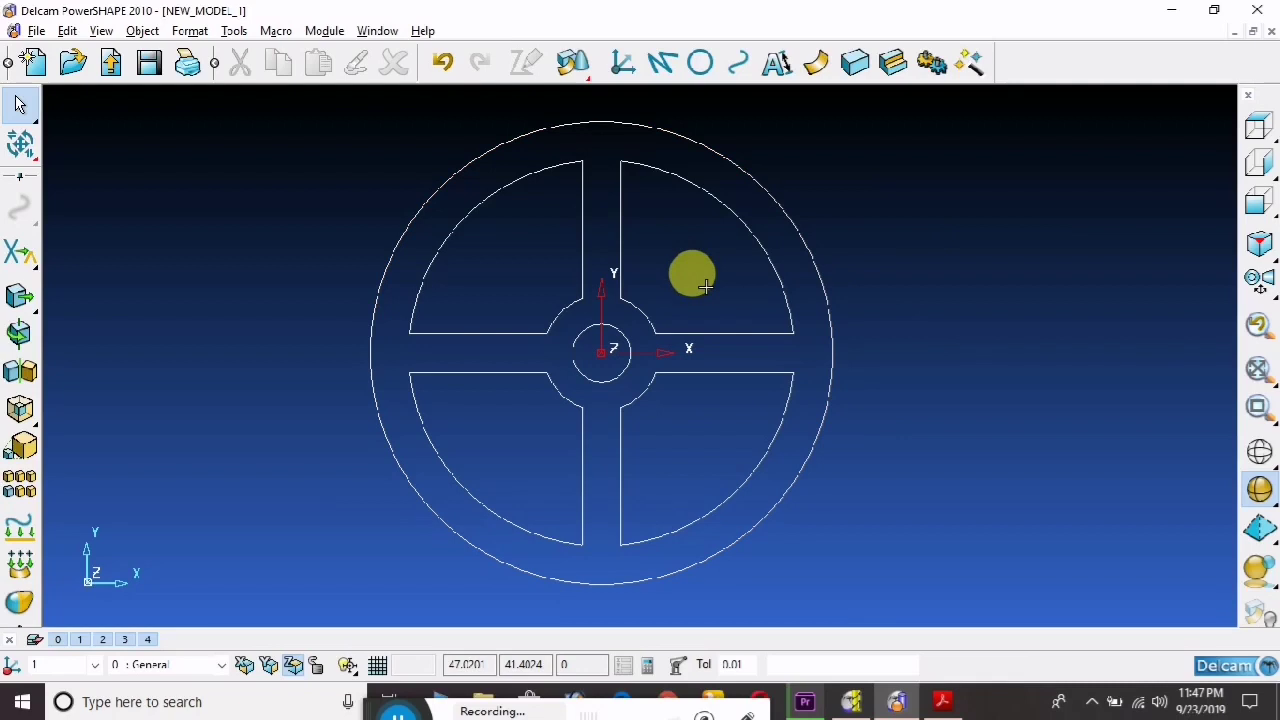
Check the fillet radius in the PDF drawing and round the outer corners of the two right-hand pockets and the lower-left pocket's bottom corner with radius 10 fillets
{"action": "key", "text": "alt+Tab"}
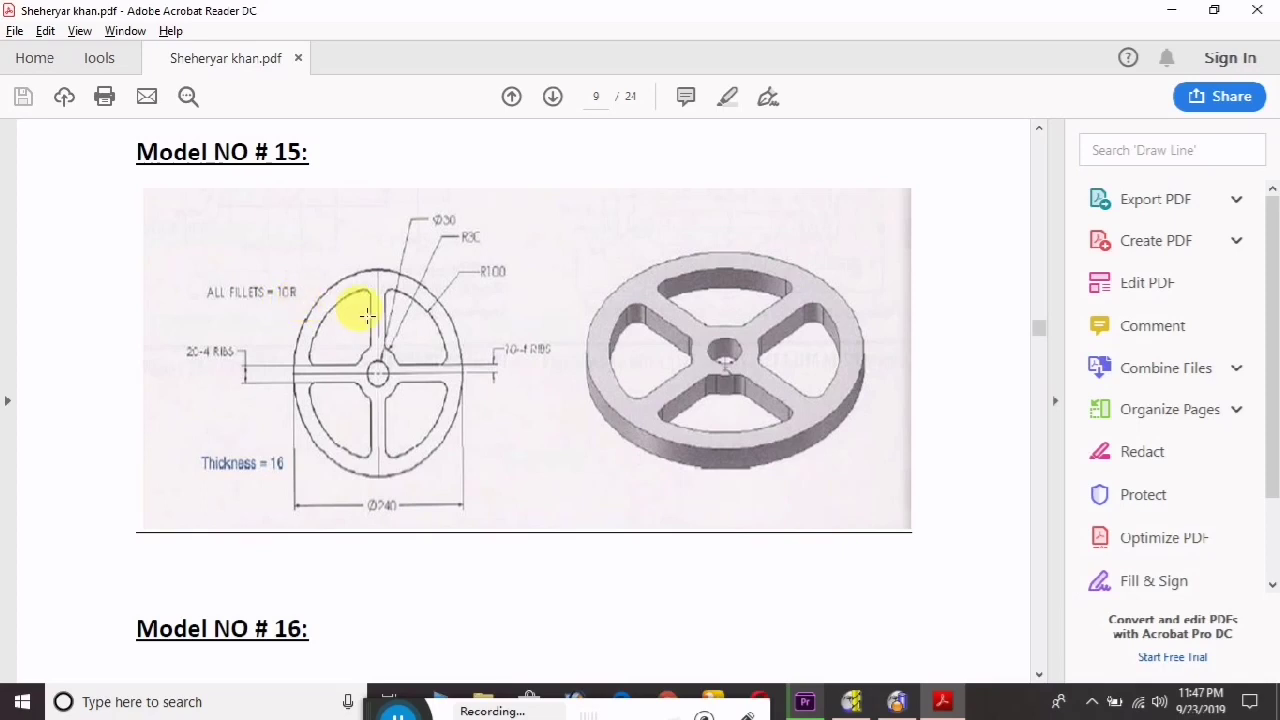
{"action": "key", "text": "alt+Tab"}
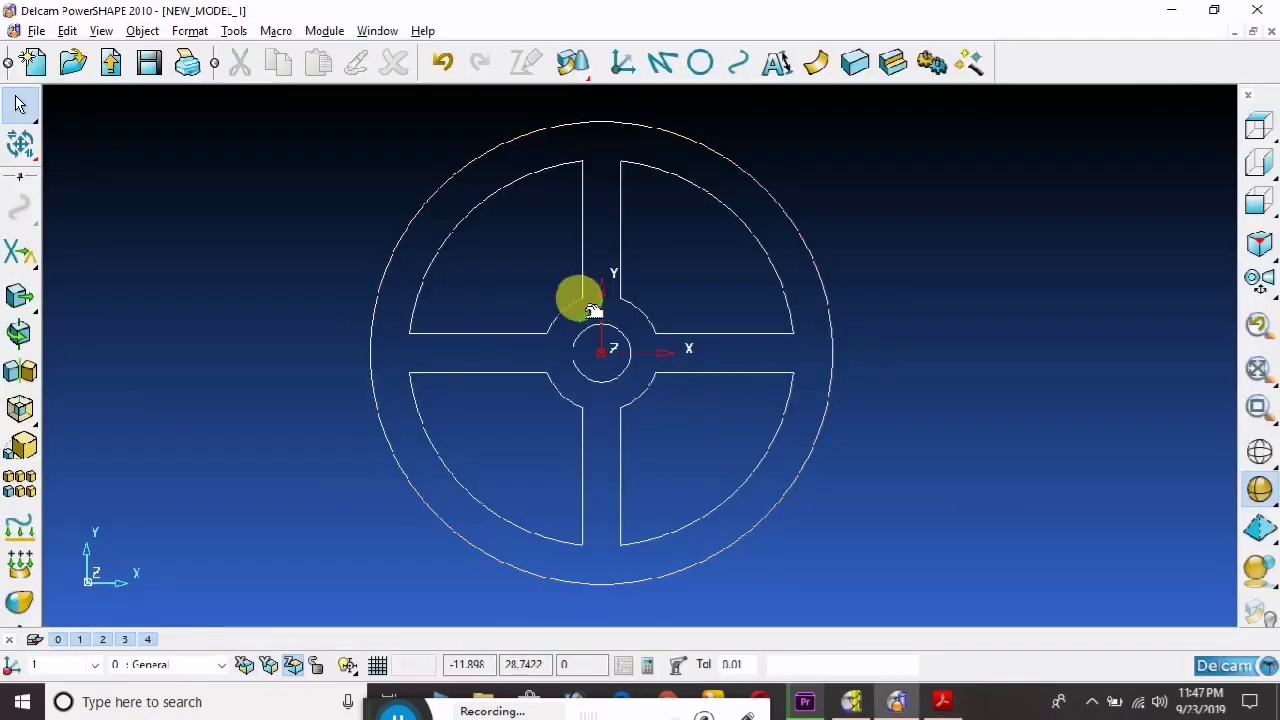
{"action": "left_click", "coordinate": [700, 63]}
{"action": "left_click", "coordinate": [25, 306]}
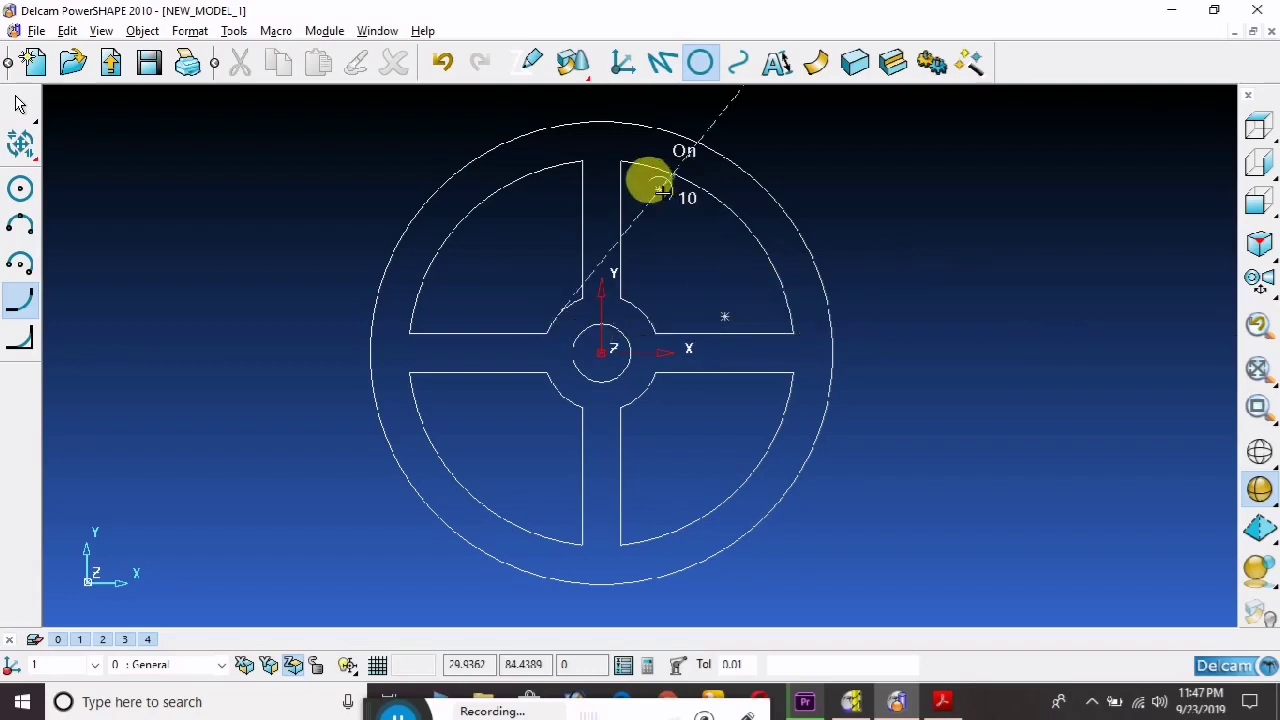
{"action": "left_click", "coordinate": [630, 170]}
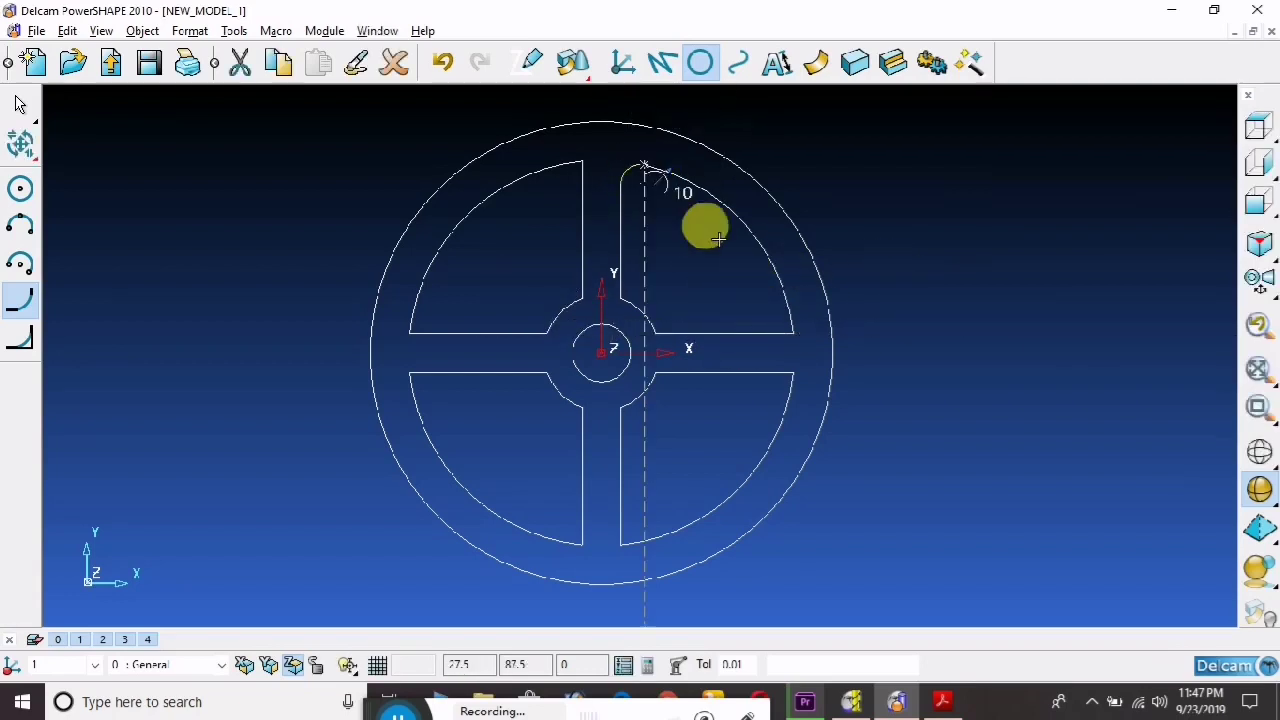
{"action": "left_click", "coordinate": [803, 342]}
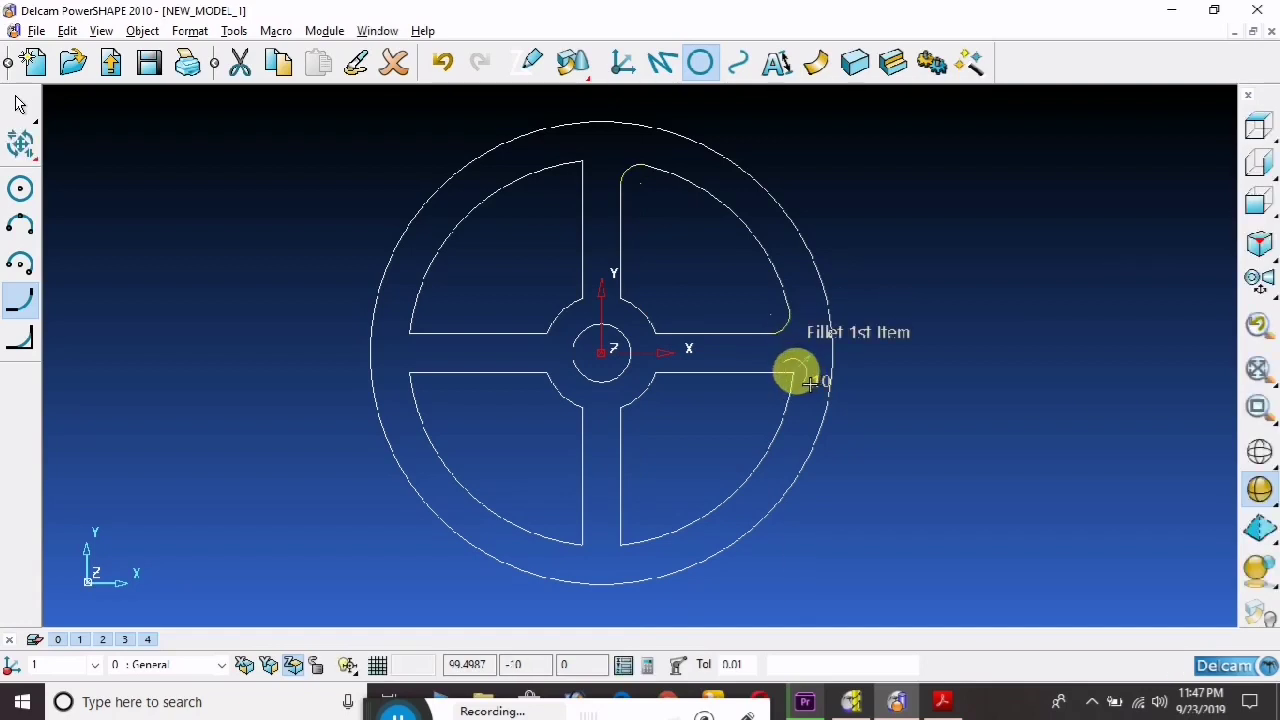
{"action": "left_click", "coordinate": [791, 376]}
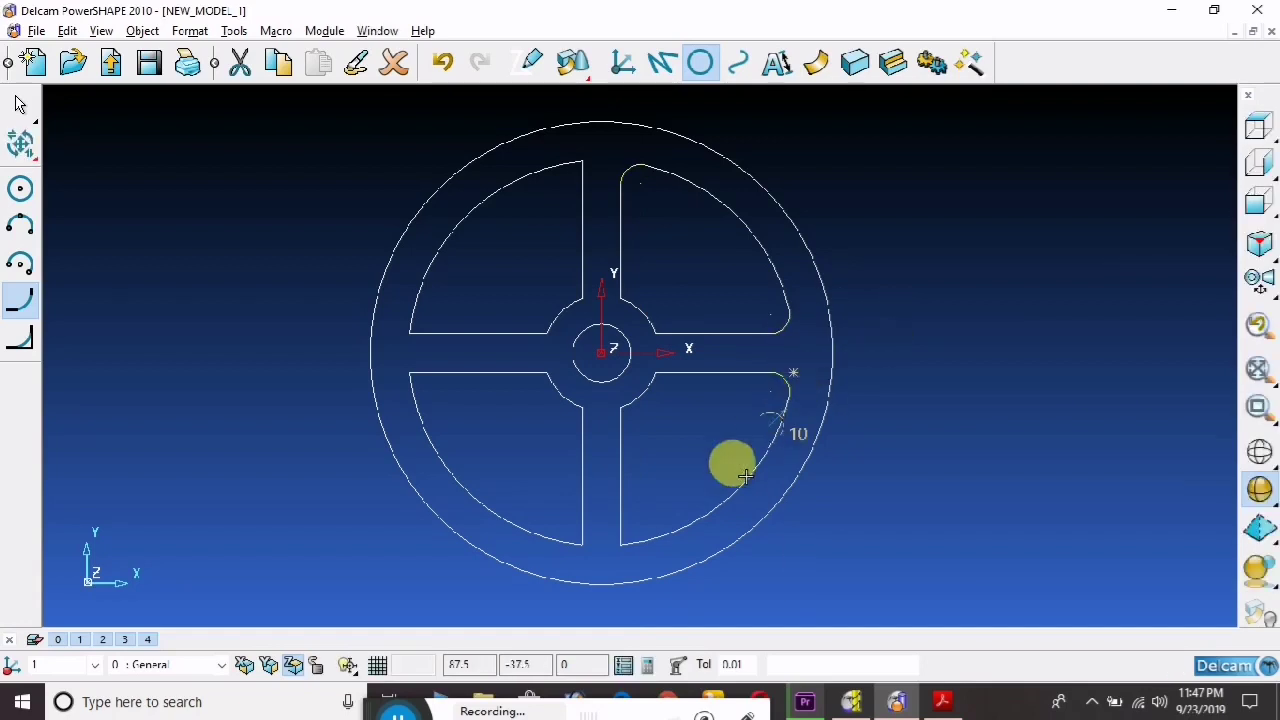
{"action": "left_click", "coordinate": [634, 555]}
{"action": "left_click", "coordinate": [586, 538]}
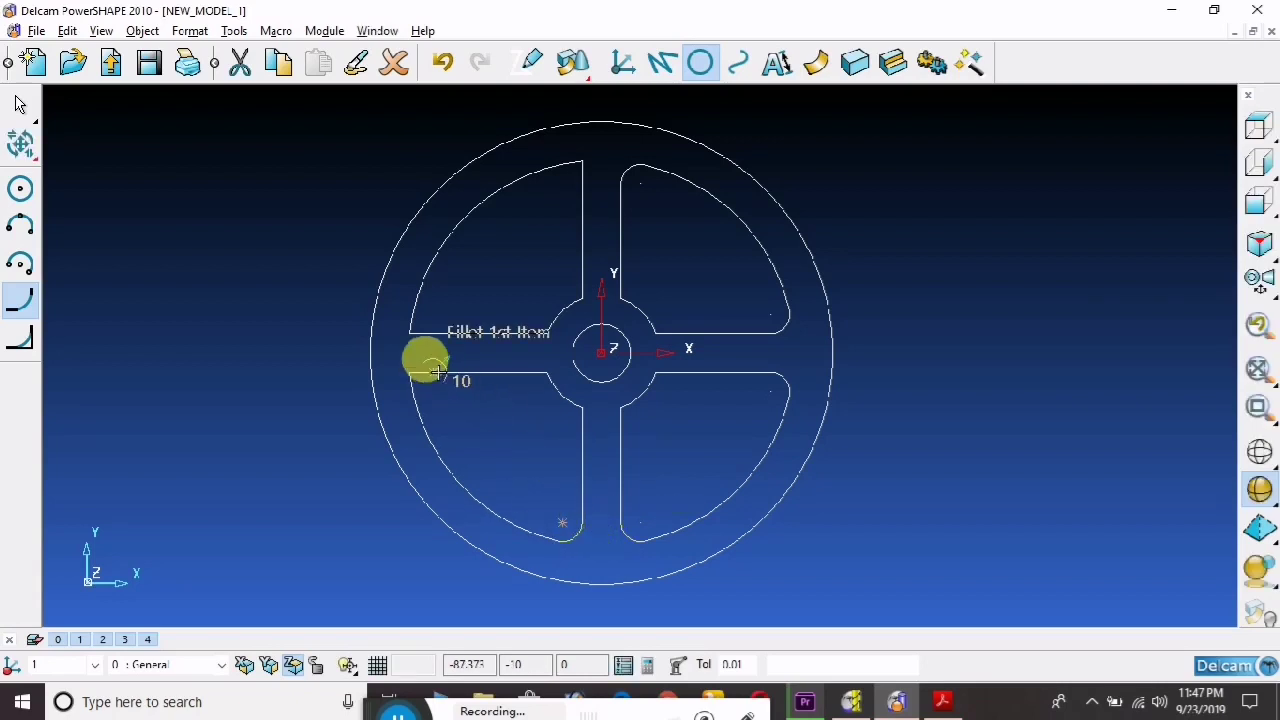
Apply radius 10 fillets to the remaining outer pocket corners and to all corners where the ribs meet the hub arcs
{"action": "left_click", "coordinate": [428, 388]}
{"action": "left_click", "coordinate": [558, 388]}
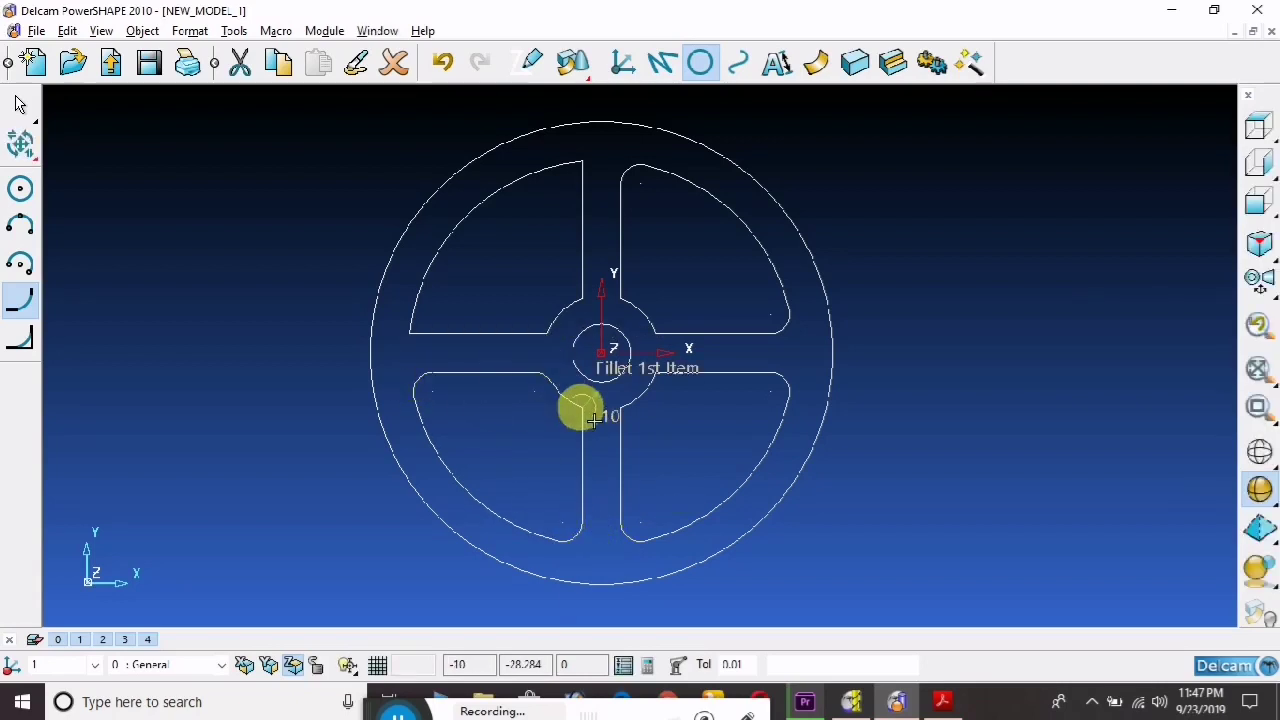
{"action": "left_click", "coordinate": [651, 374]}
{"action": "left_click", "coordinate": [668, 345]}
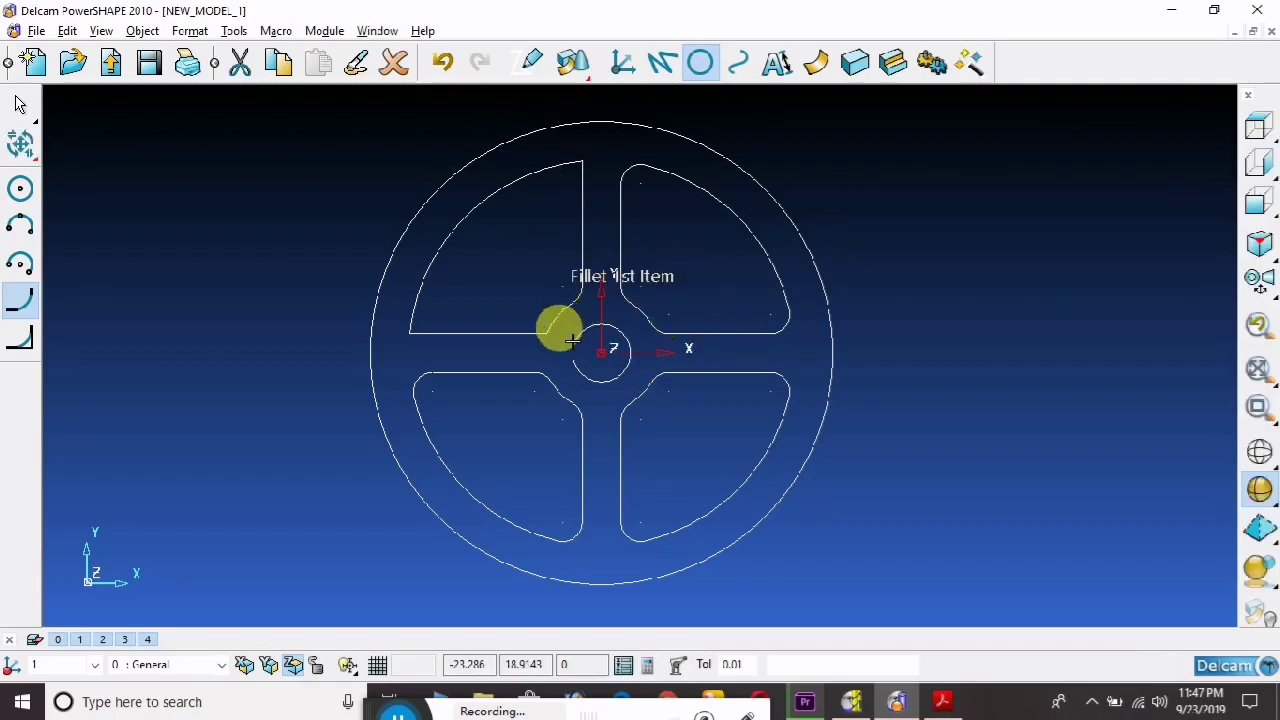
{"action": "left_click", "coordinate": [426, 345]}
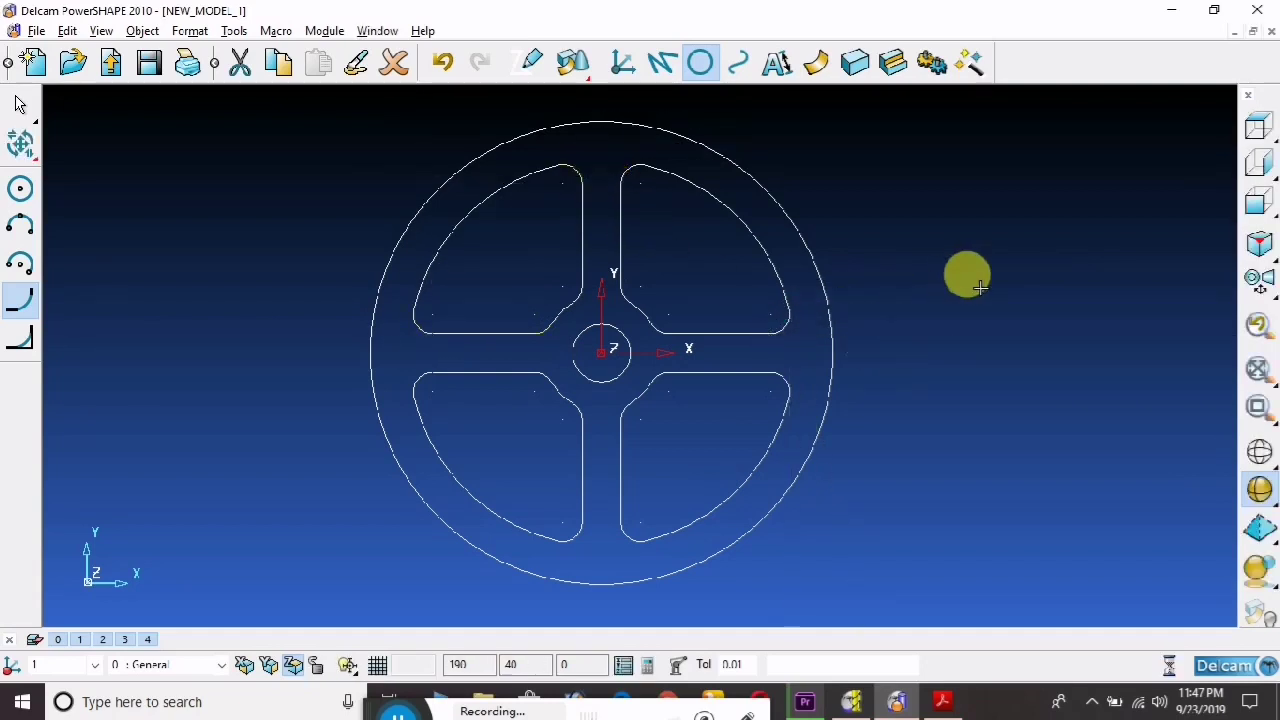
{"action": "right_click", "coordinate": [968, 272]}
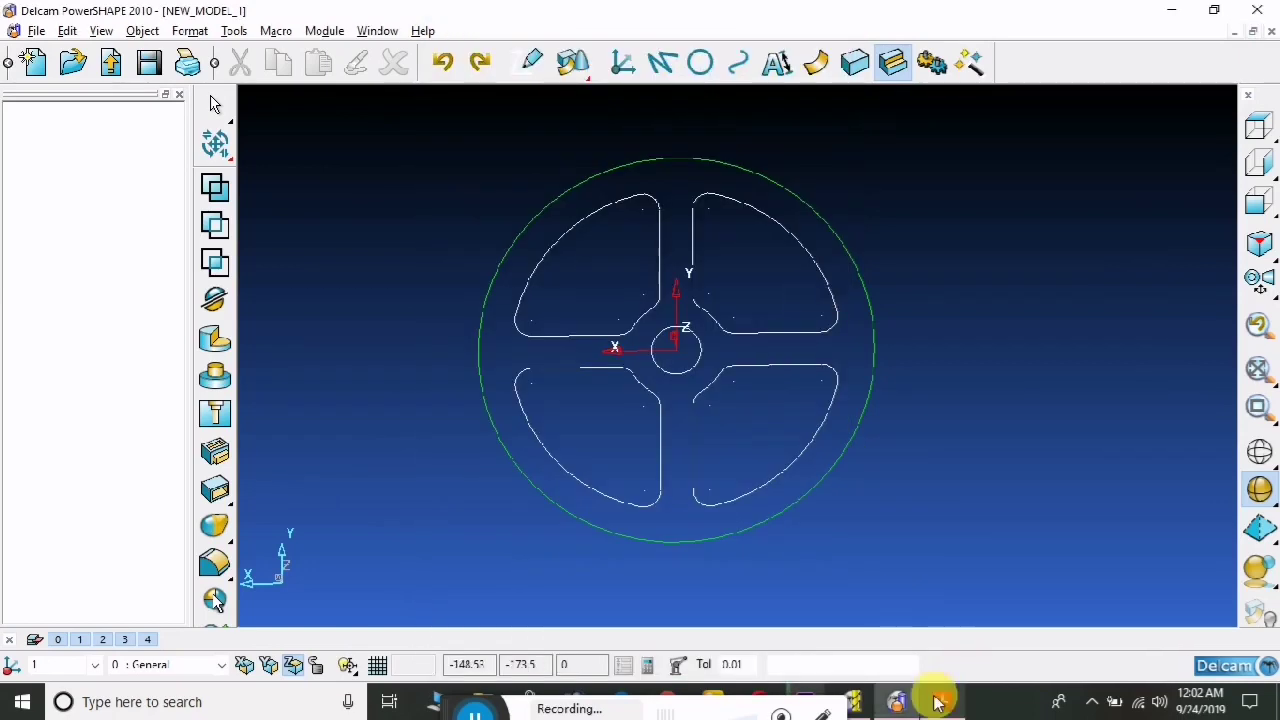
Check the wheel's thickness in the PDF drawing of Model No. 15
{"action": "left_click", "coordinate": [940, 701]}
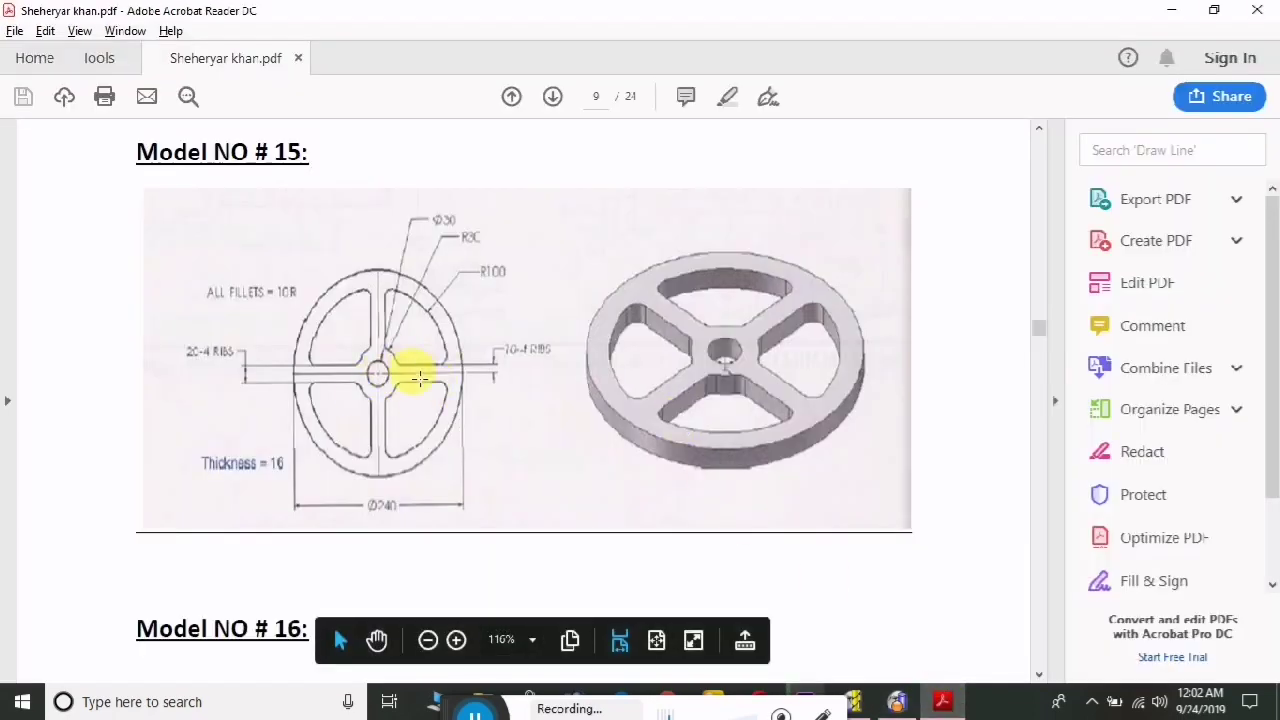
{"action": "key", "text": "alt+Tab"}
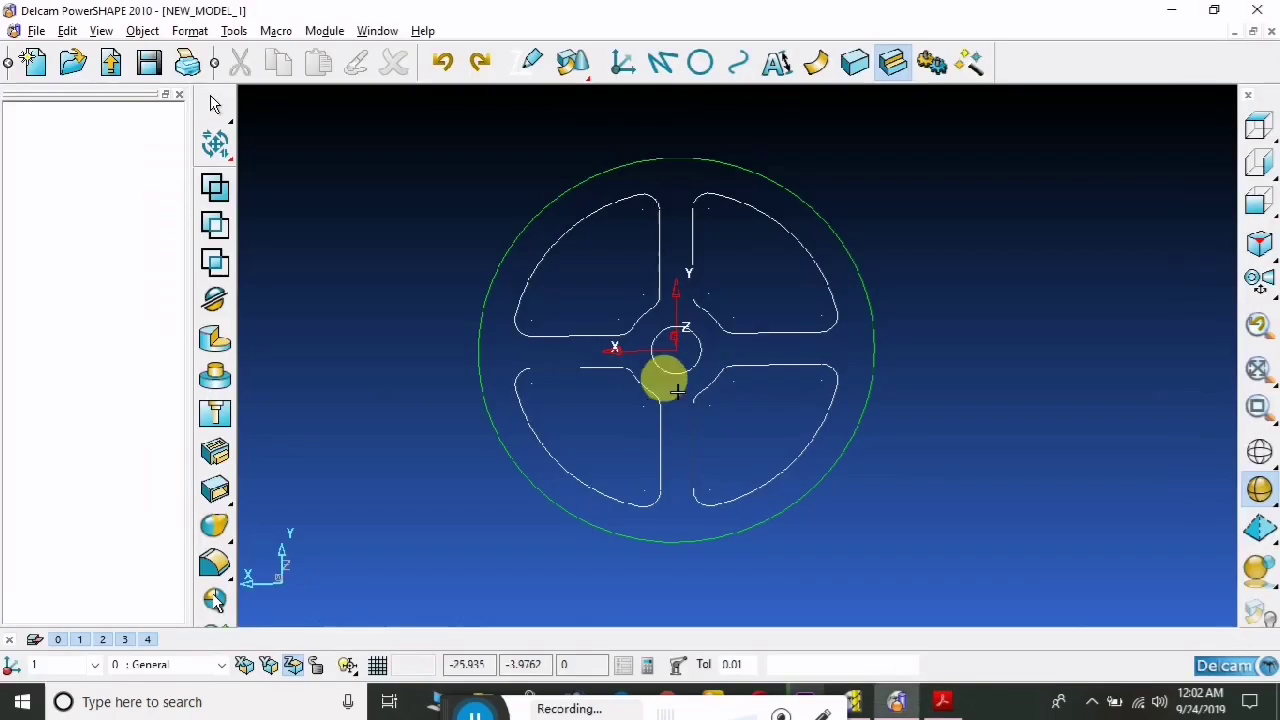
{"action": "key", "text": "alt+Tab"}
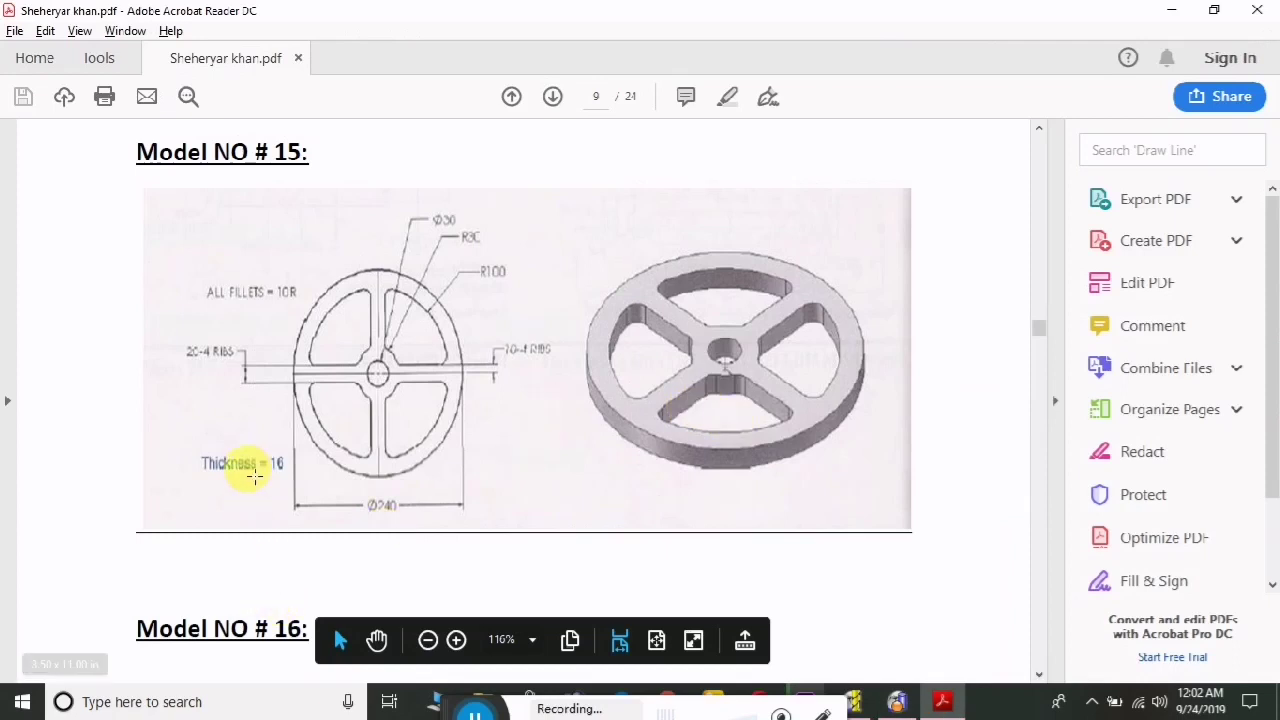
{"action": "key", "text": "alt+Tab"}
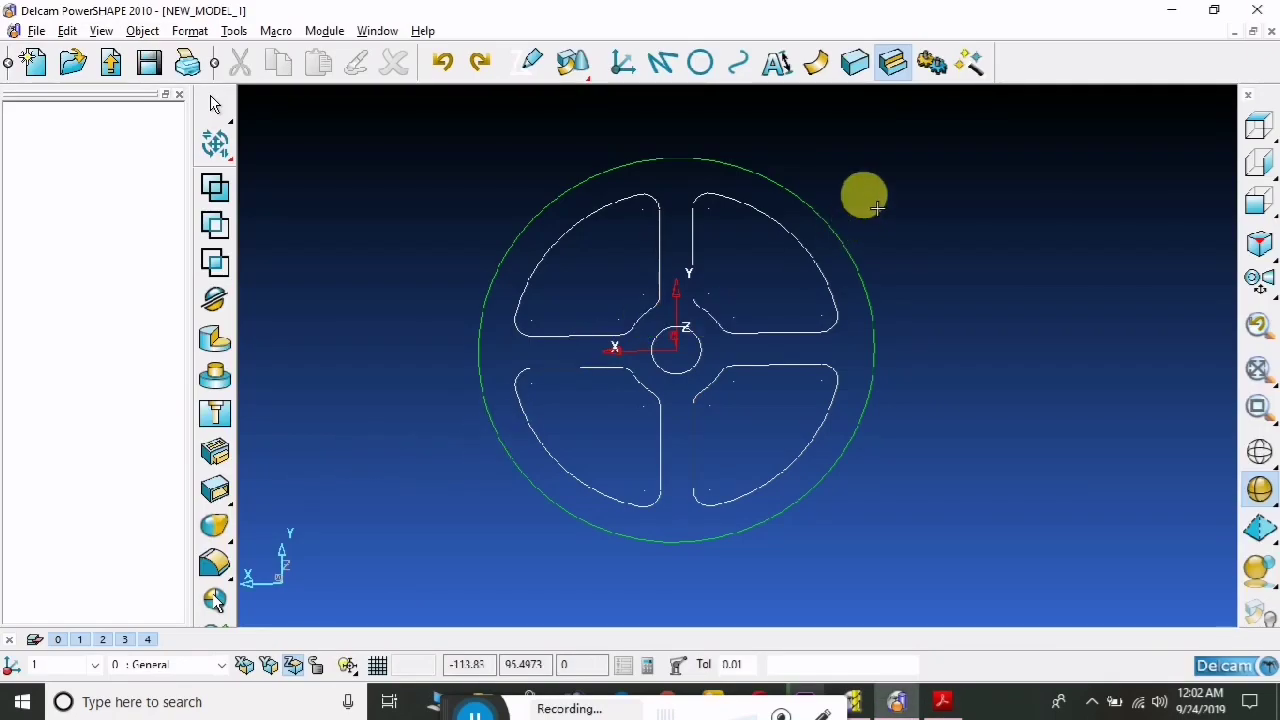
{"action": "left_click", "coordinate": [855, 62]}
{"action": "left_click", "coordinate": [222, 262]}
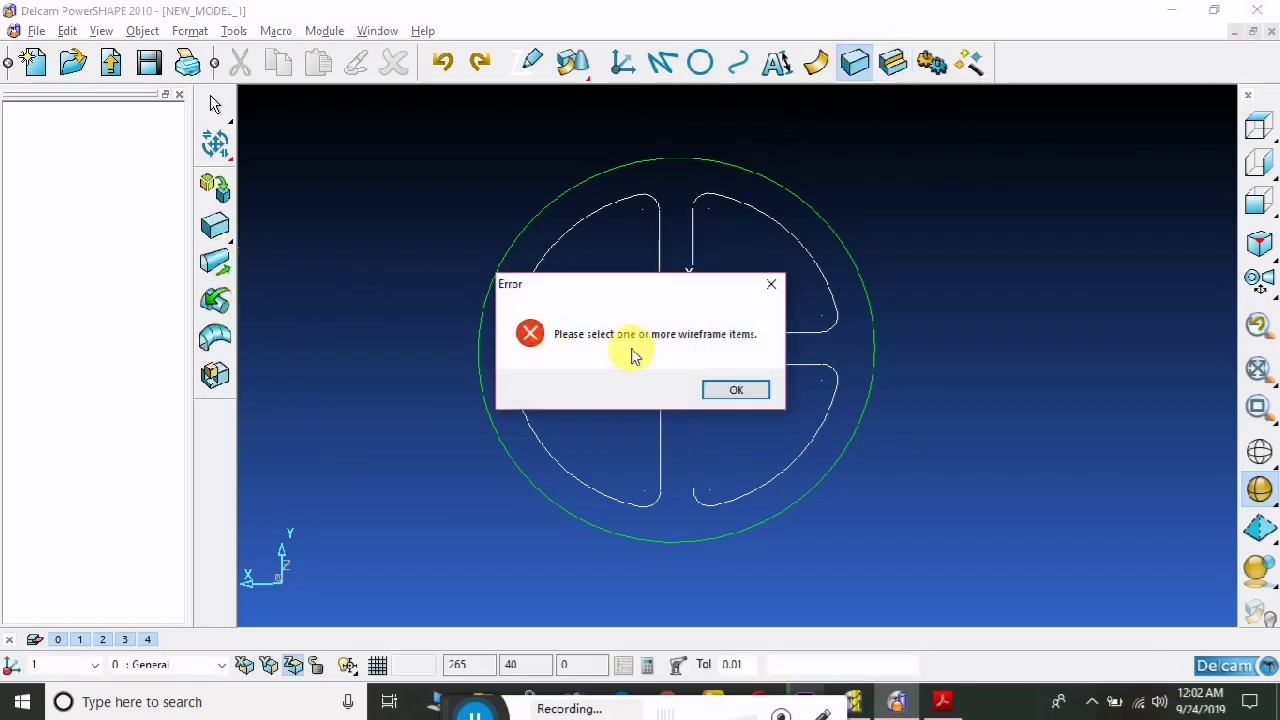
{"action": "left_click", "coordinate": [755, 389]}
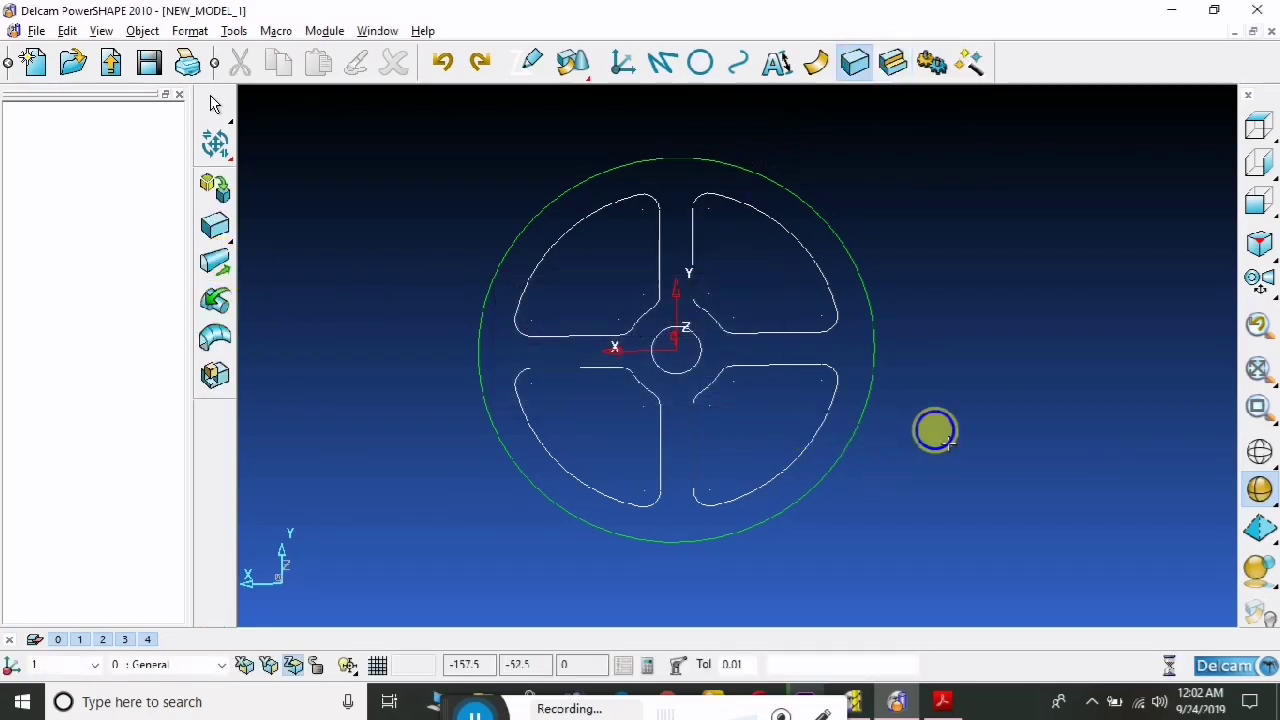
{"action": "right_click", "coordinate": [934, 430]}
{"action": "left_click", "coordinate": [994, 203]}
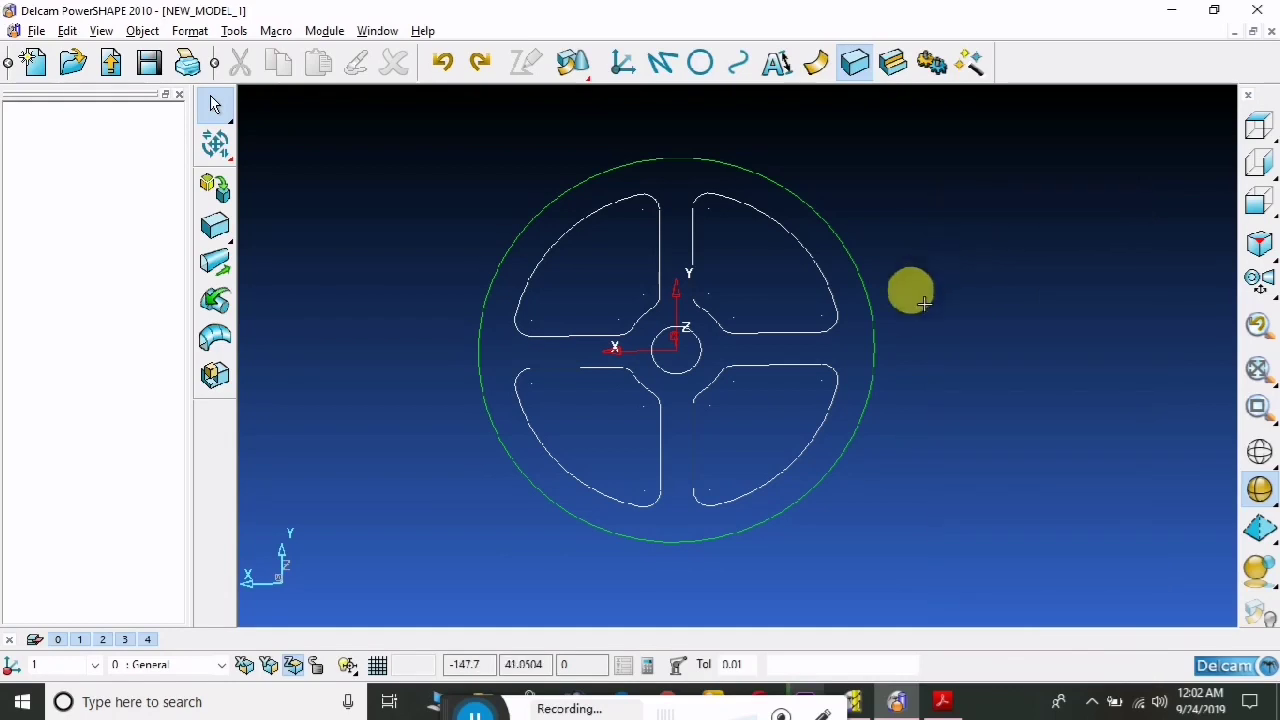
Extrude the wheel's outer circle into a solid with a length of 16 and clear the selection
{"action": "left_click", "coordinate": [880, 333]}
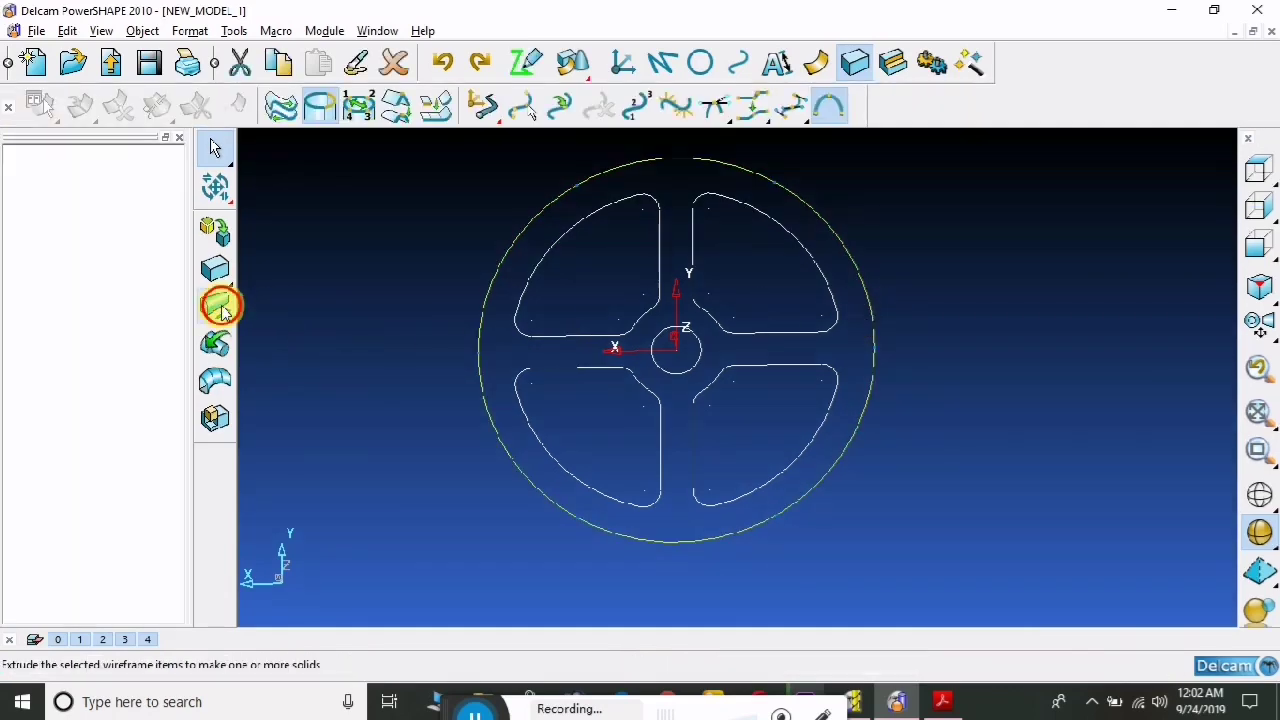
{"action": "left_click", "coordinate": [214, 304]}
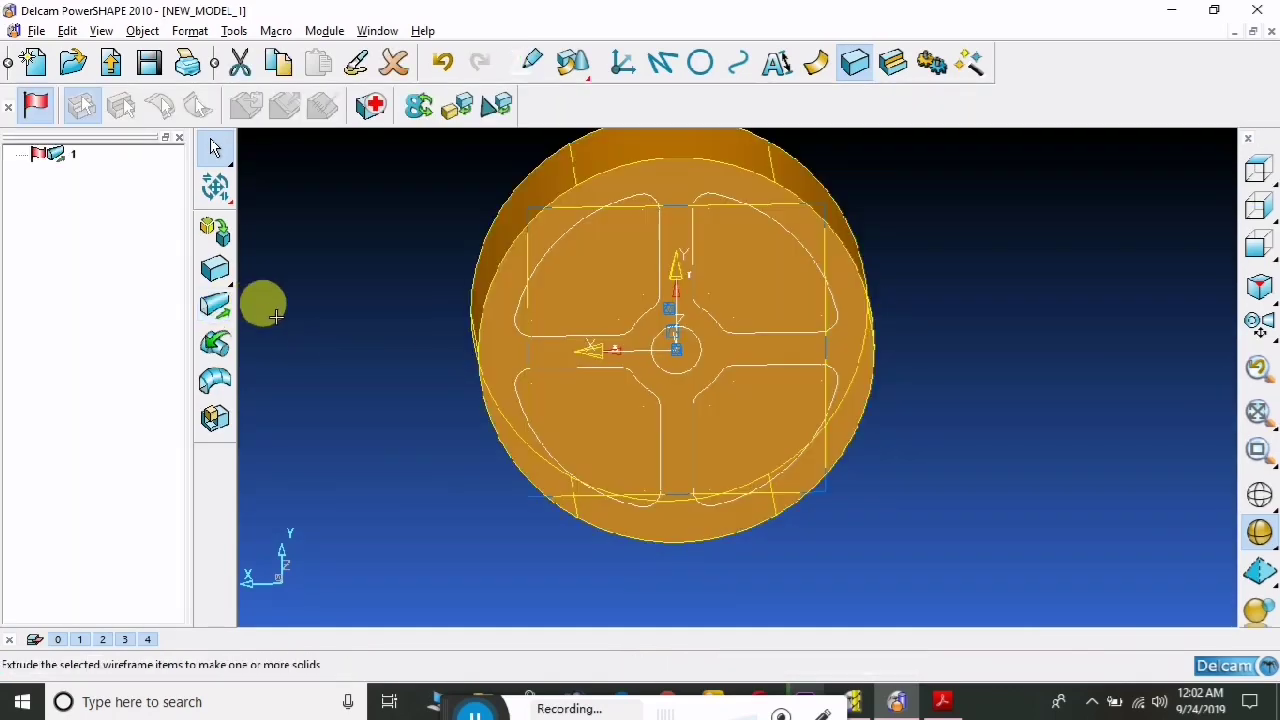
{"action": "double_click", "coordinate": [618, 317]}
{"action": "left_click", "coordinate": [652, 325]}
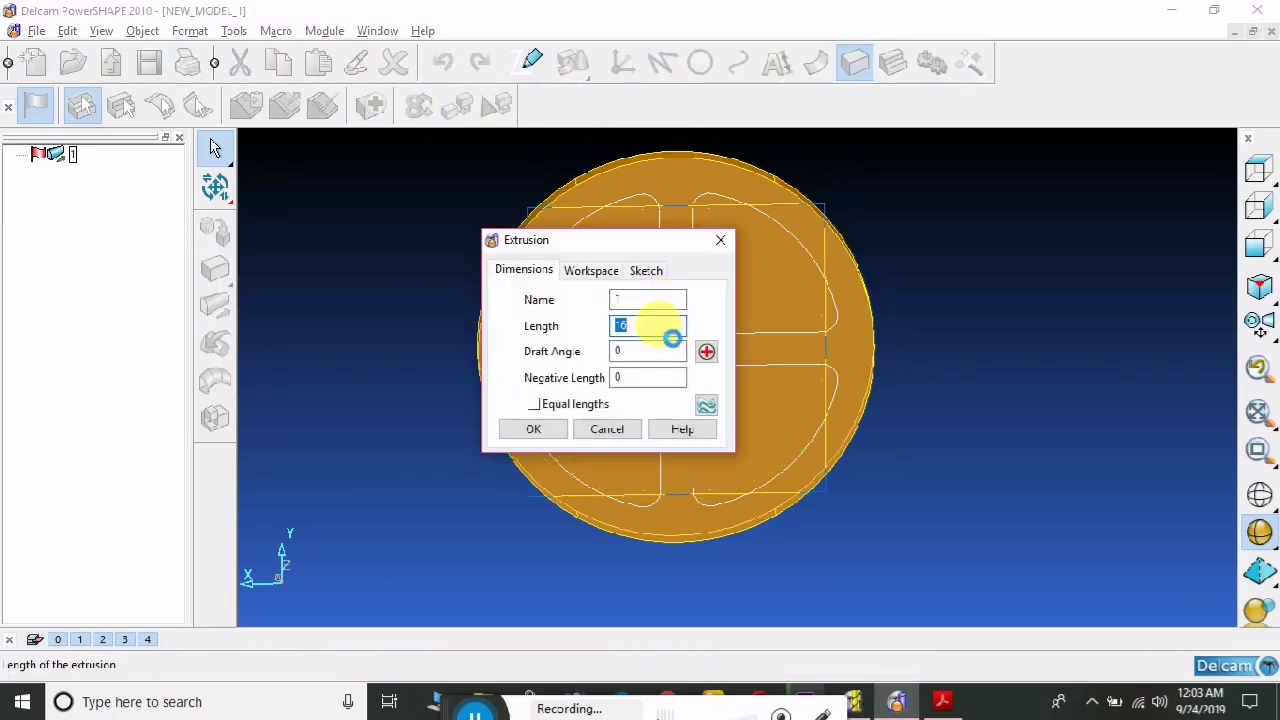
{"action": "left_click", "coordinate": [535, 431]}
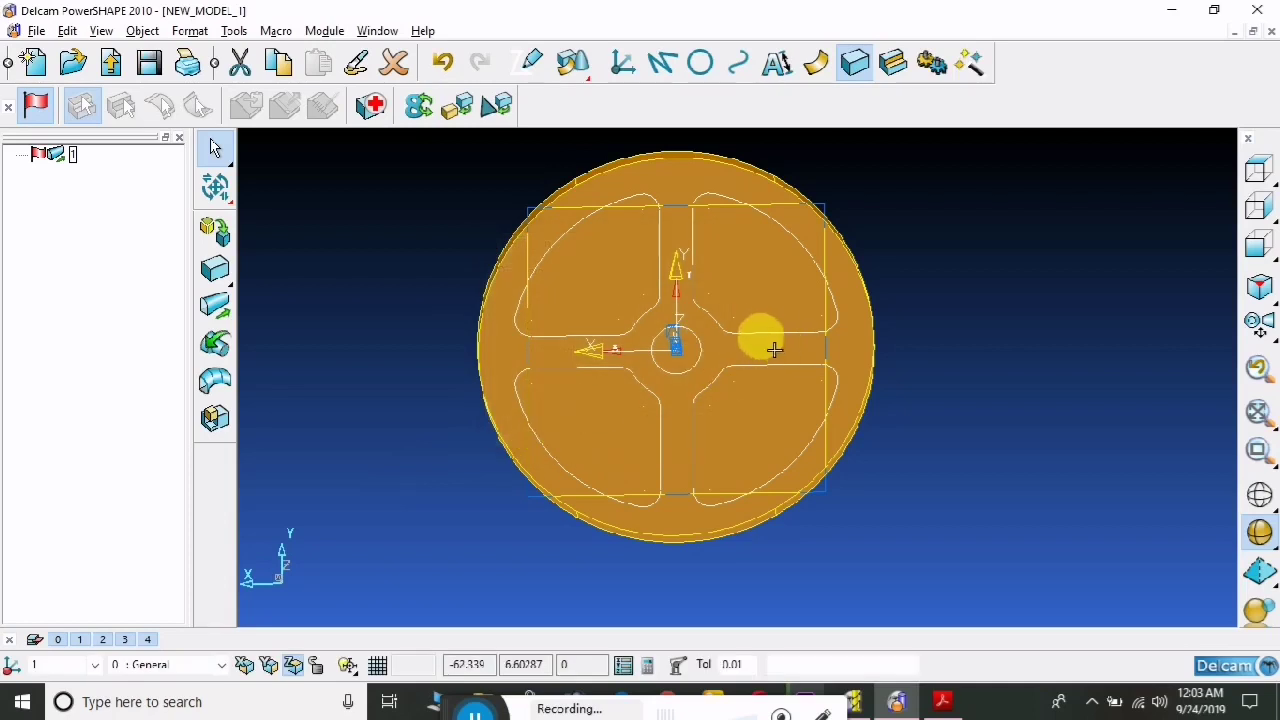
{"action": "right_click", "coordinate": [929, 312]}
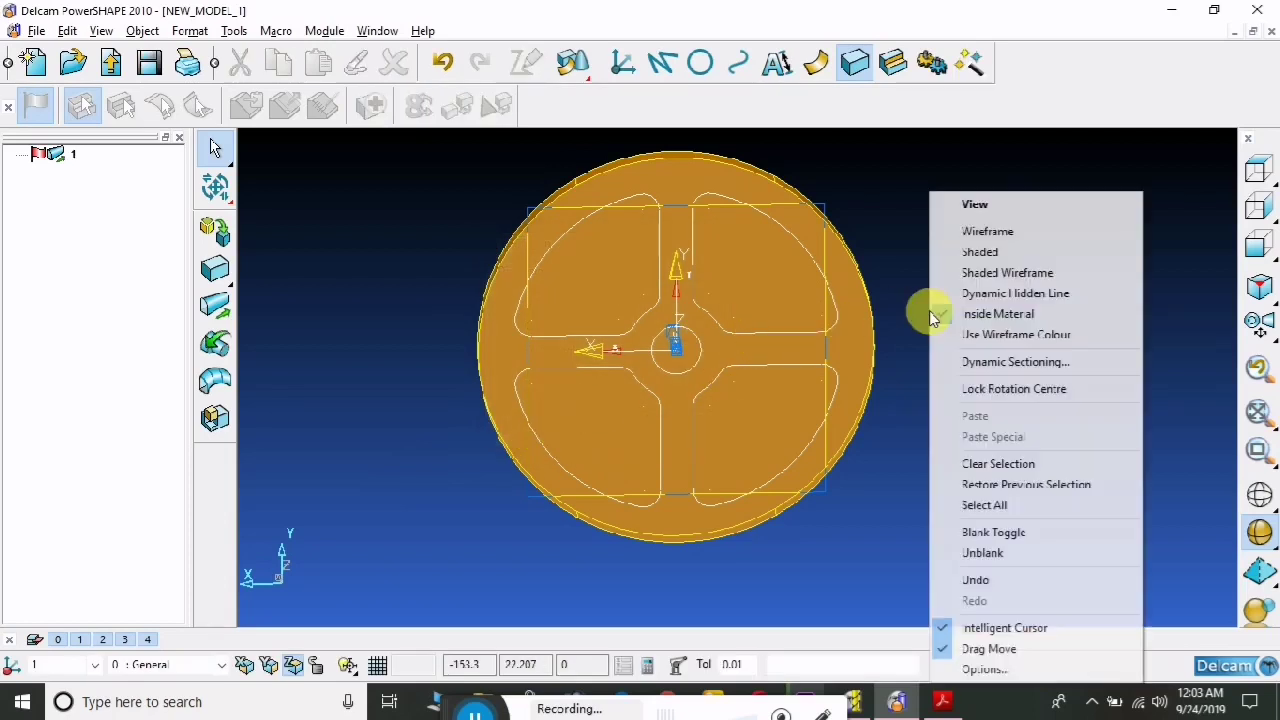
{"action": "left_click", "coordinate": [900, 255]}
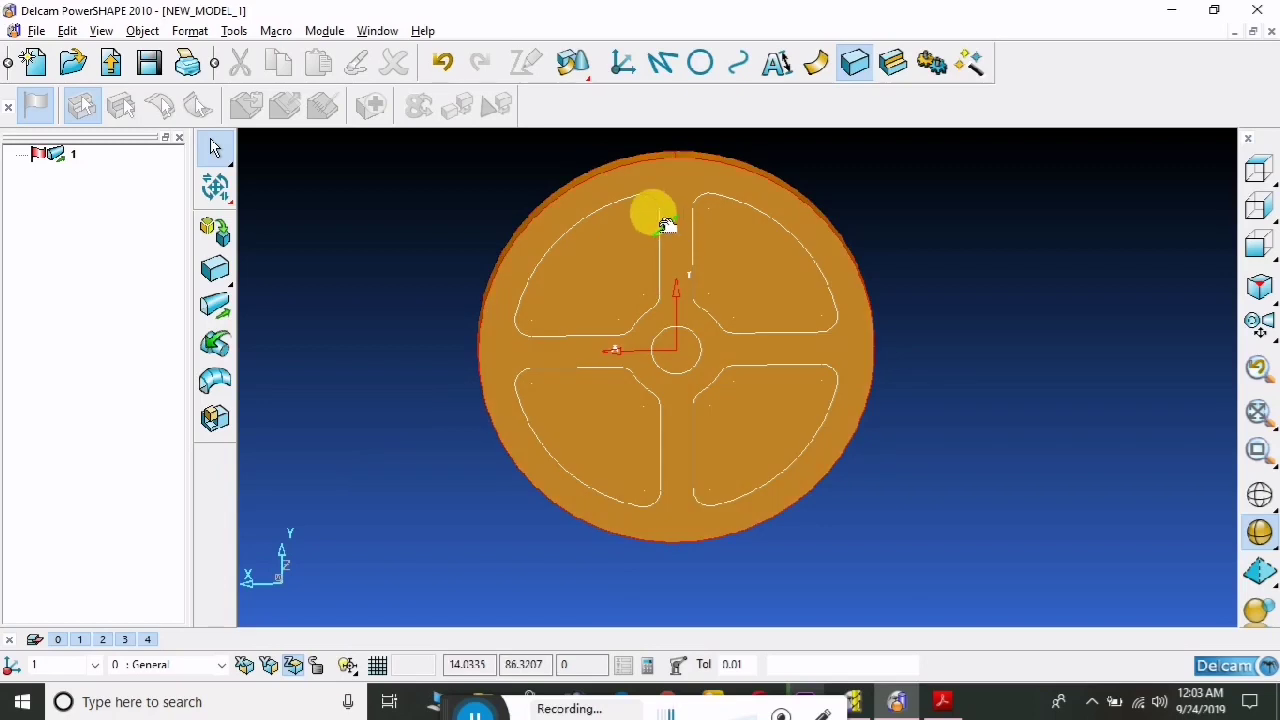
Create composite curves from the four filleted pocket outlines and the central hub circle
{"action": "left_click", "coordinate": [660, 216]}
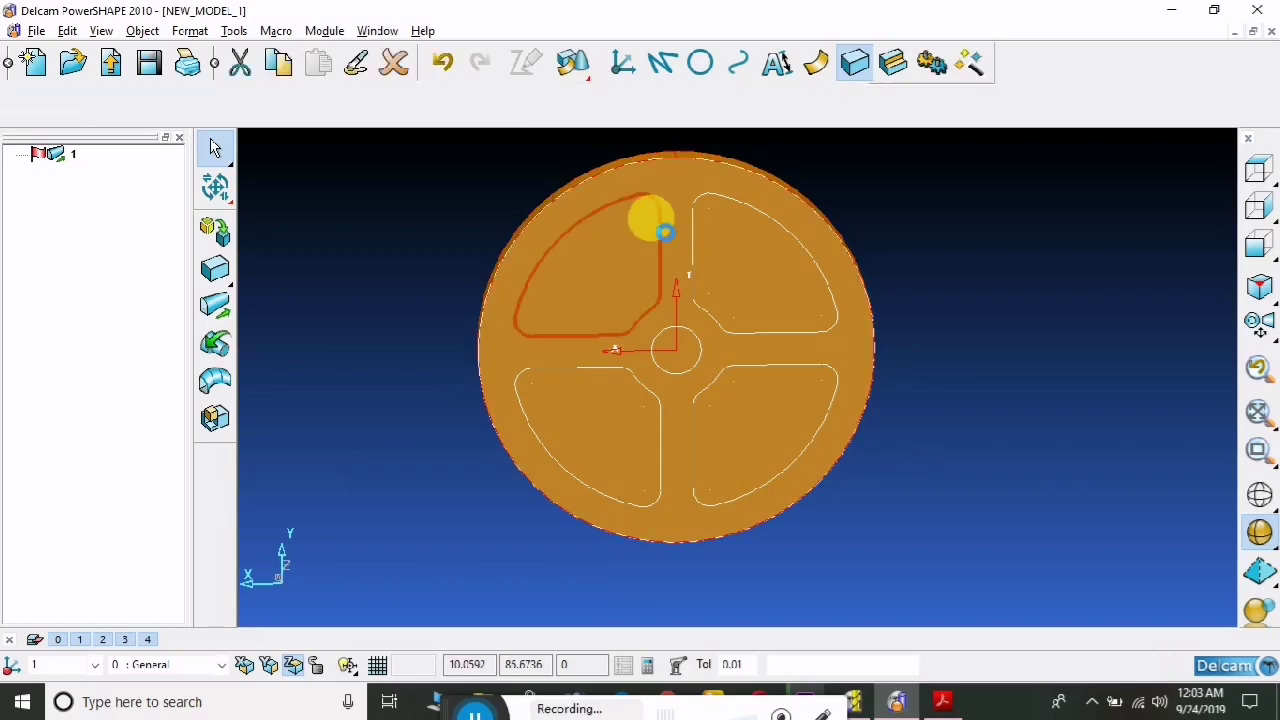
{"action": "left_click", "coordinate": [596, 370], "text": "shift"}
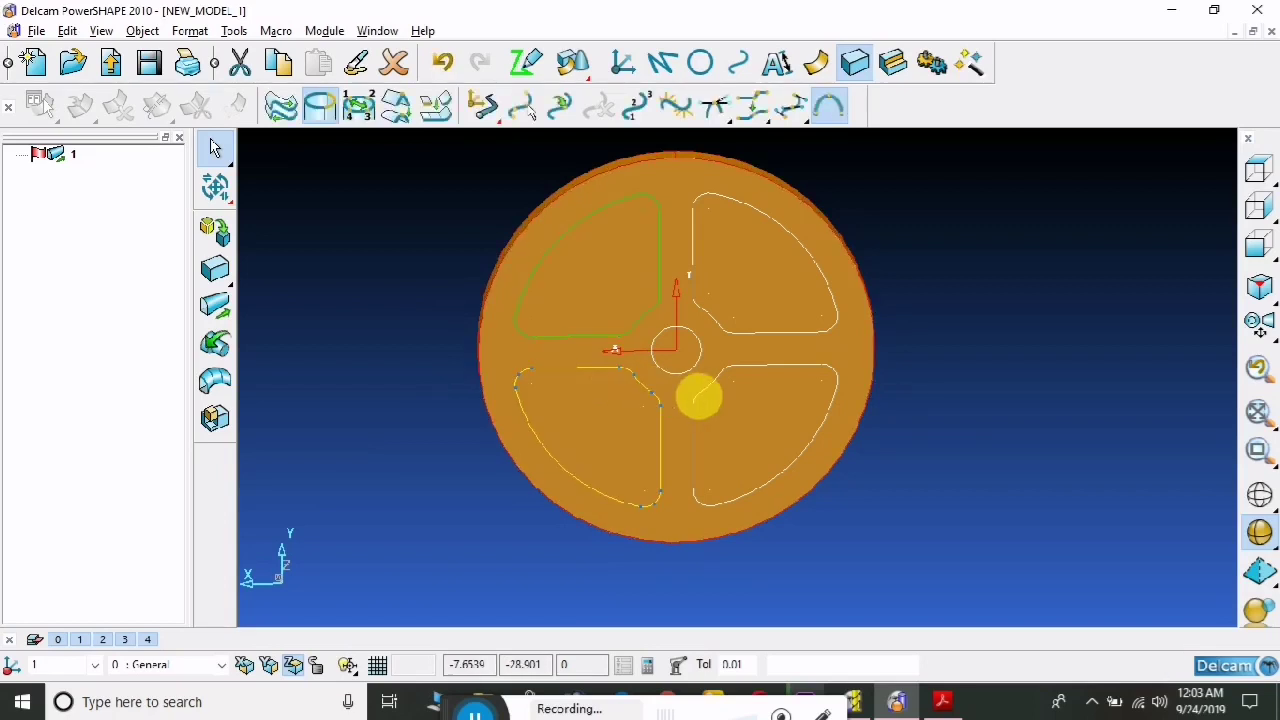
{"action": "left_click", "coordinate": [735, 368], "text": "shift"}
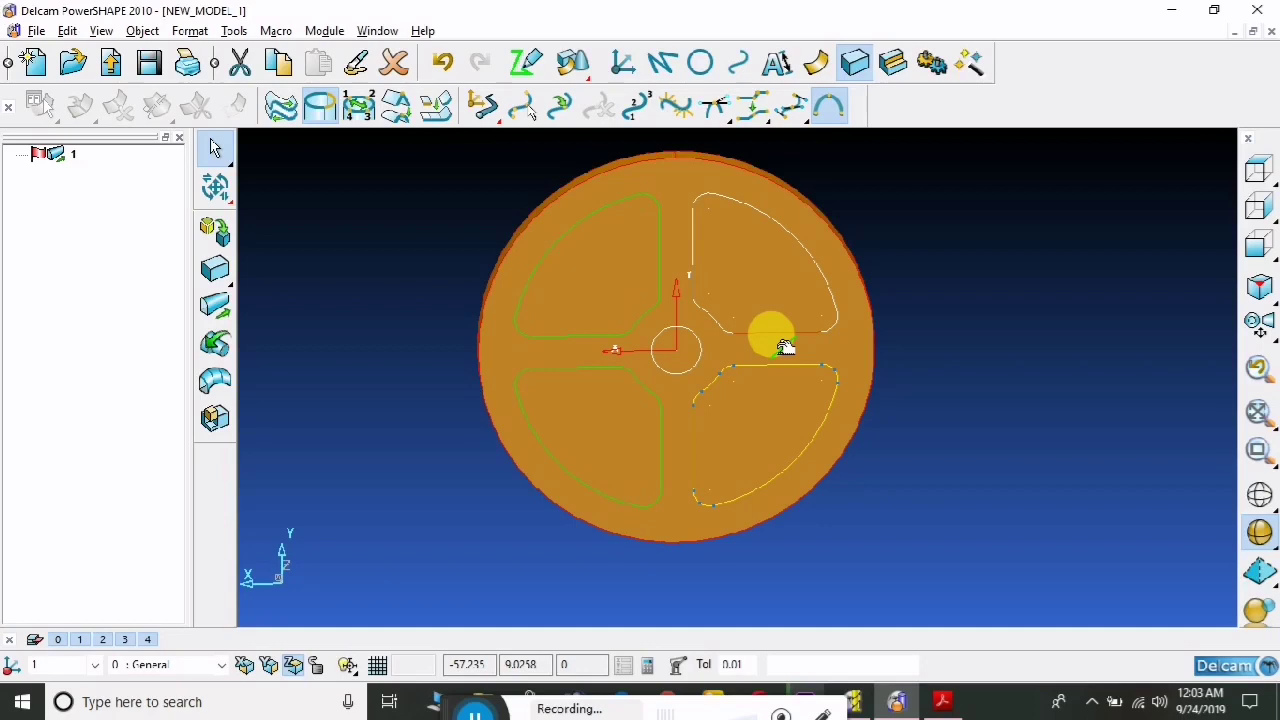
{"action": "left_click", "coordinate": [686, 352]}
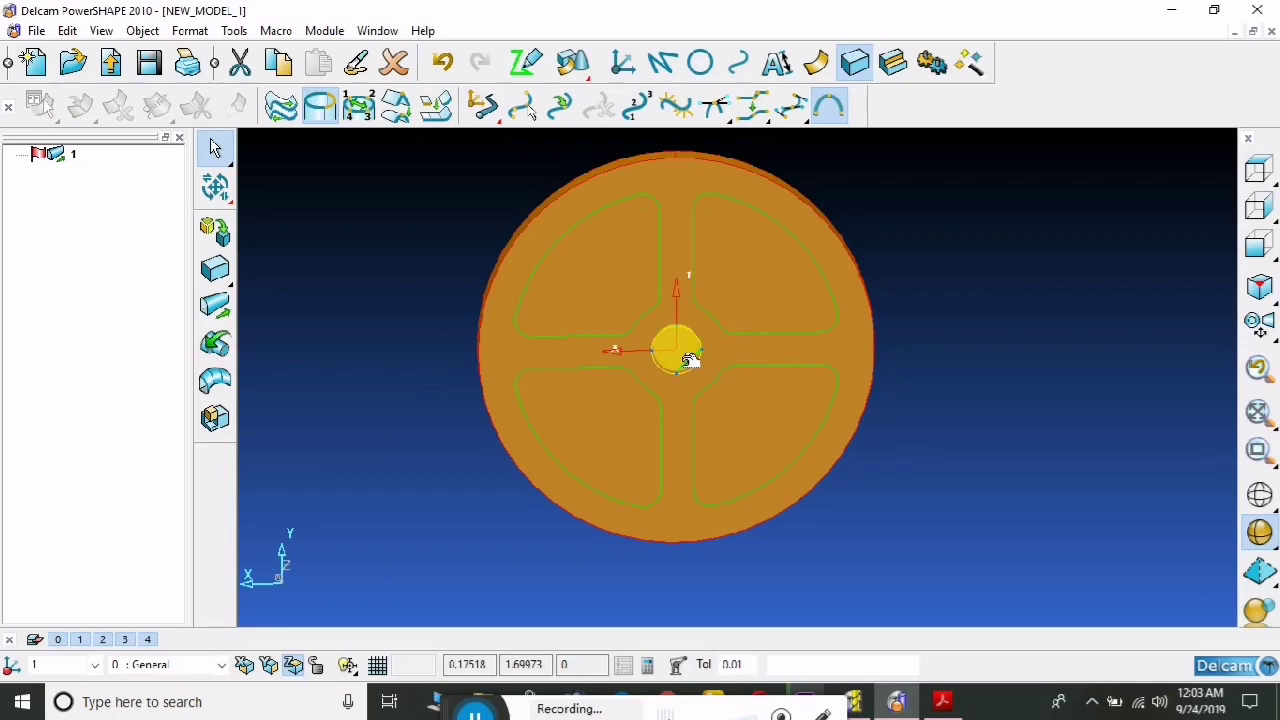
Cut the four pocket curves and the central hub circle all the way through the wheel solid, removing the inside material
{"action": "left_click", "coordinate": [763, 348]}
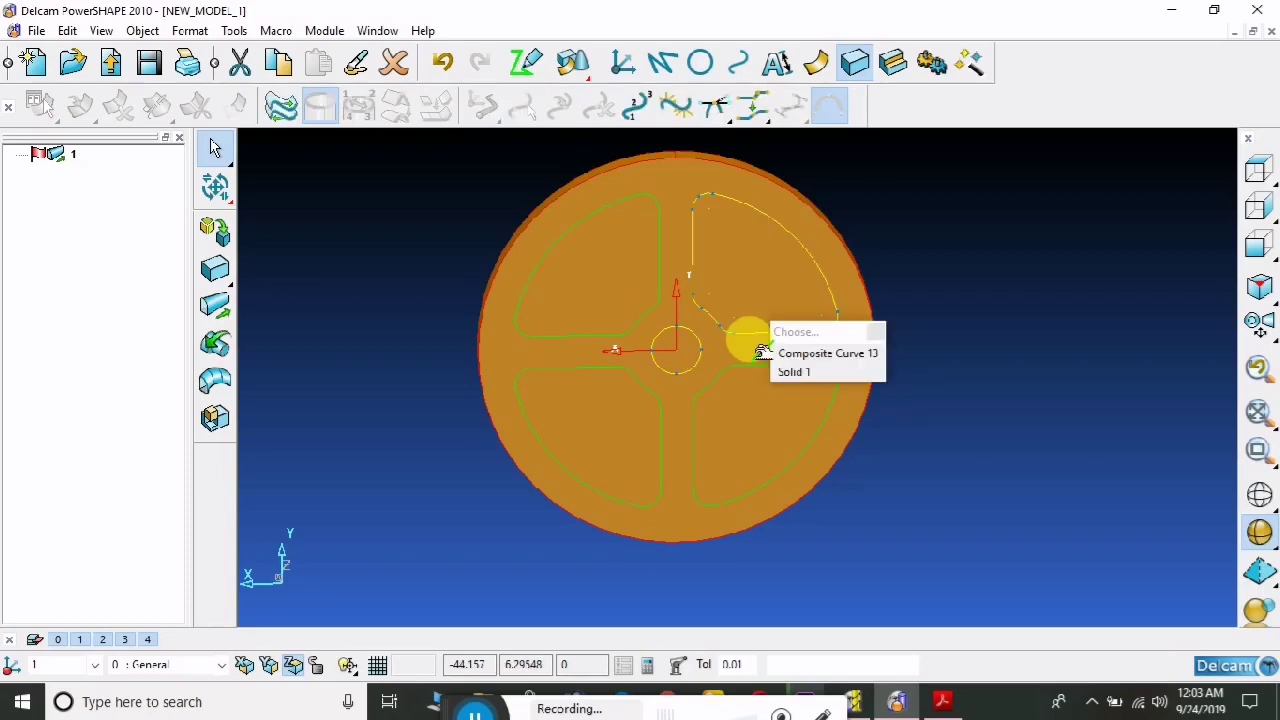
{"action": "left_click", "coordinate": [650, 337], "text": "shift"}
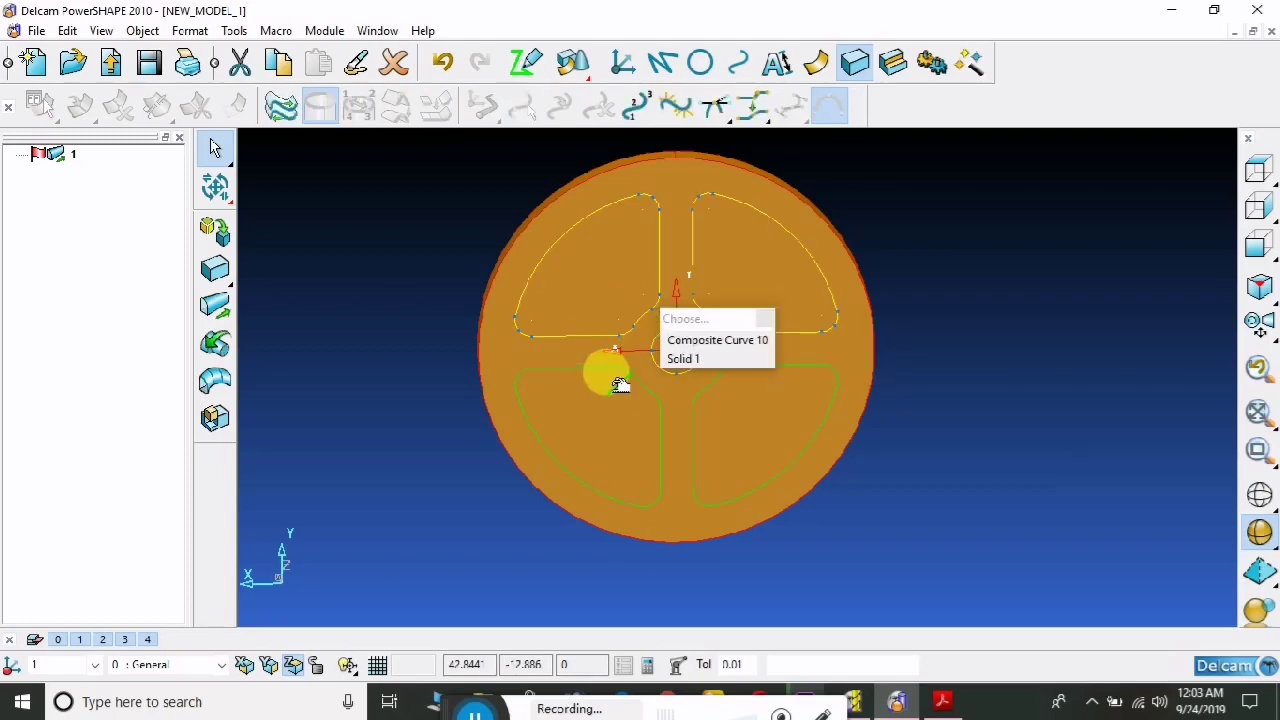
{"action": "left_click", "coordinate": [621, 378], "text": "shift"}
{"action": "left_click", "coordinate": [711, 449], "text": "shift"}
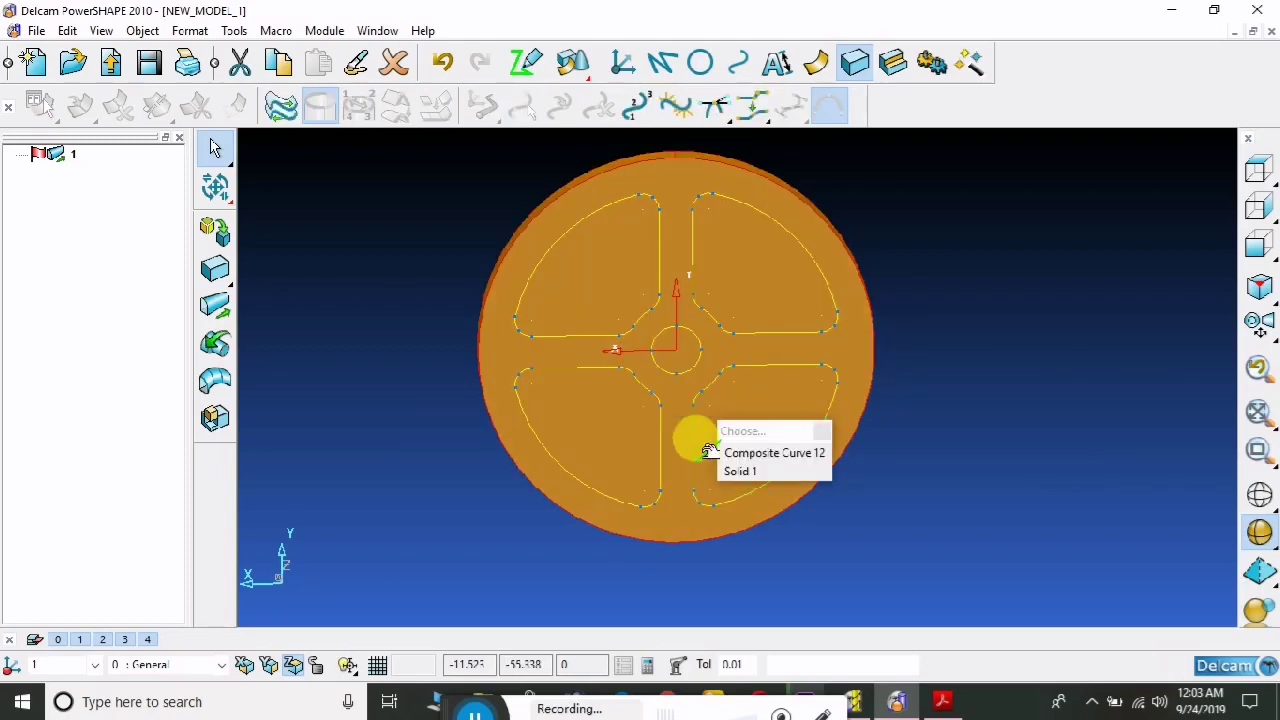
{"action": "left_click", "coordinate": [698, 383], "text": "shift"}
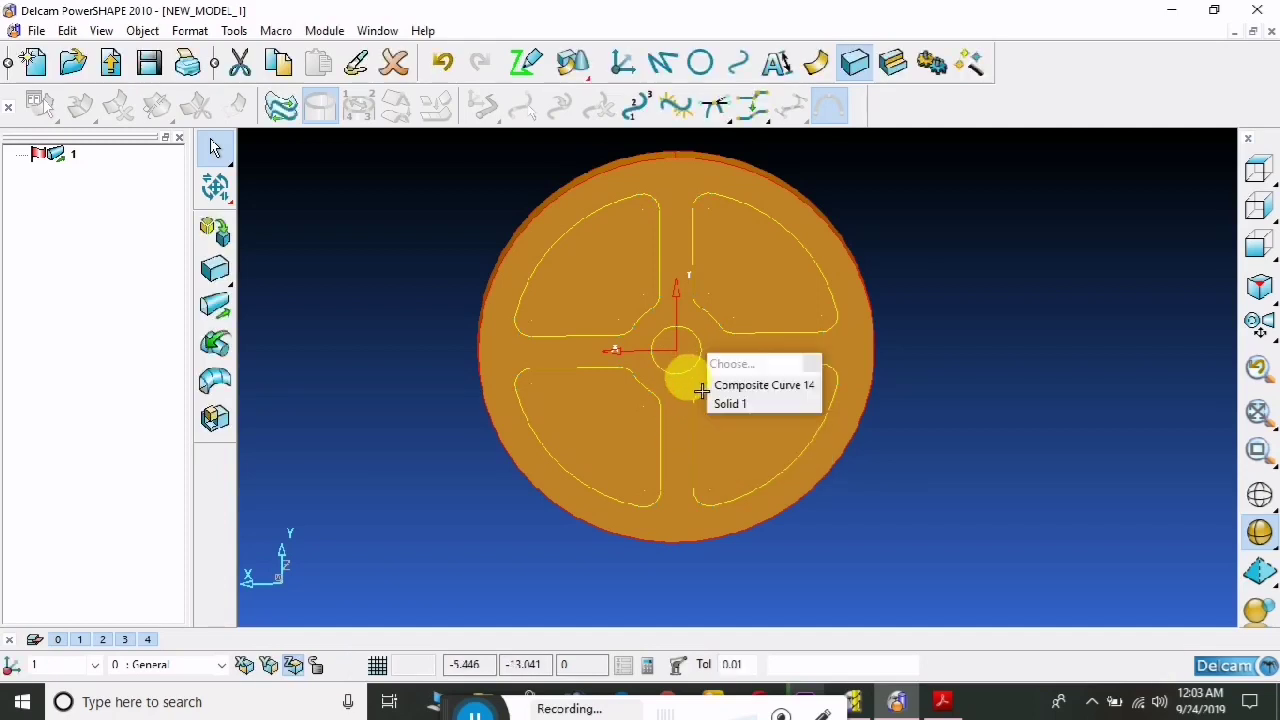
{"action": "left_click", "coordinate": [691, 383], "text": "shift"}
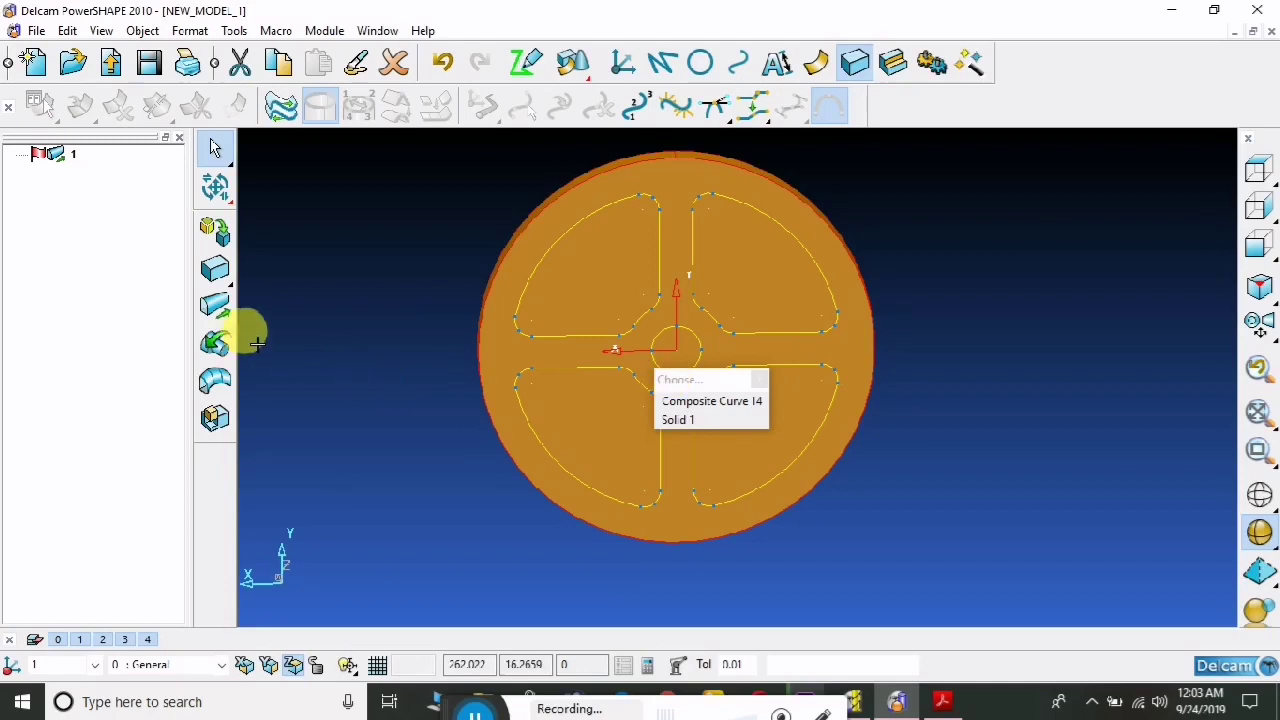
{"action": "left_click", "coordinate": [893, 63]}
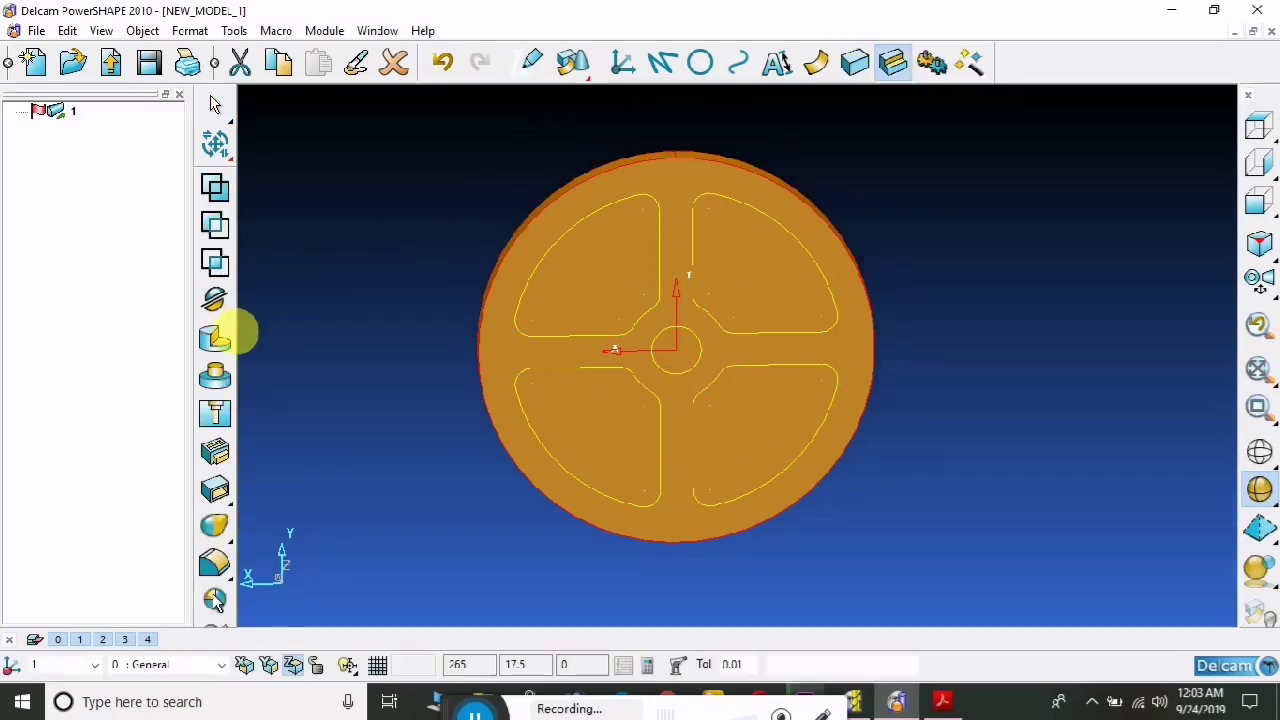
{"action": "left_click", "coordinate": [214, 338]}
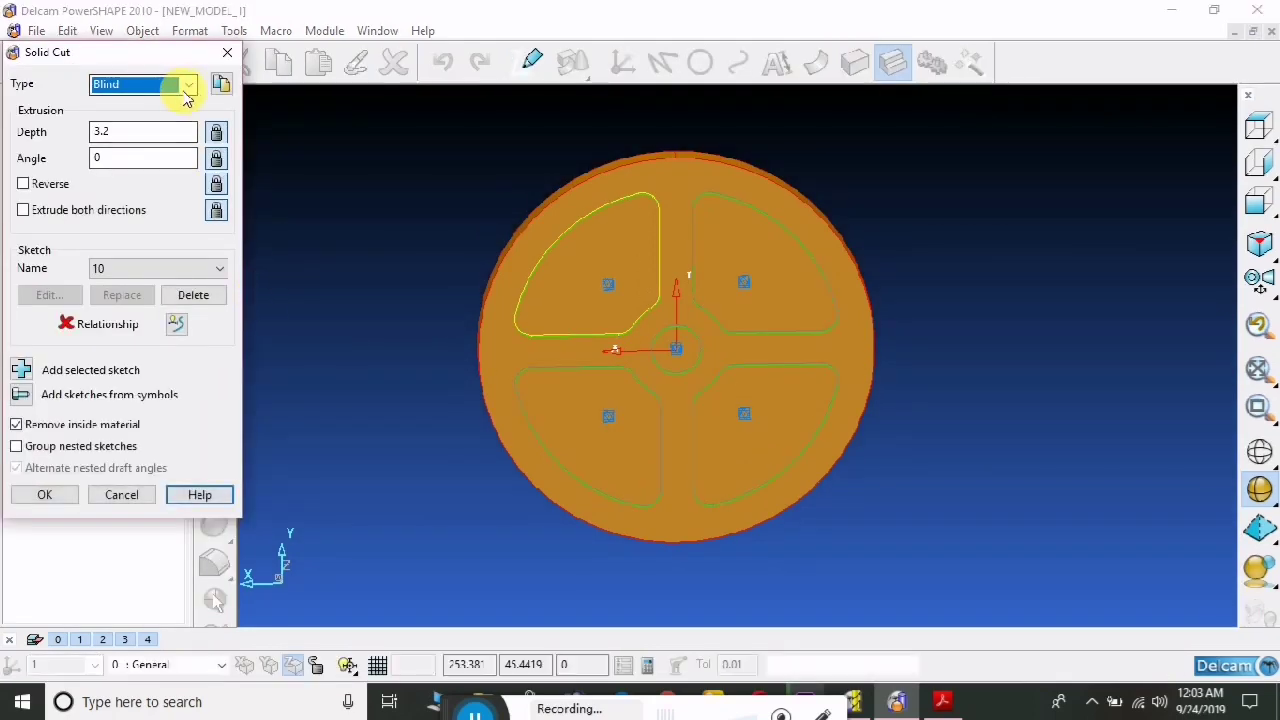
{"action": "left_click", "coordinate": [189, 86]}
{"action": "left_click", "coordinate": [115, 117]}
{"action": "left_click", "coordinate": [316, 206]}
{"action": "left_click", "coordinate": [60, 495]}
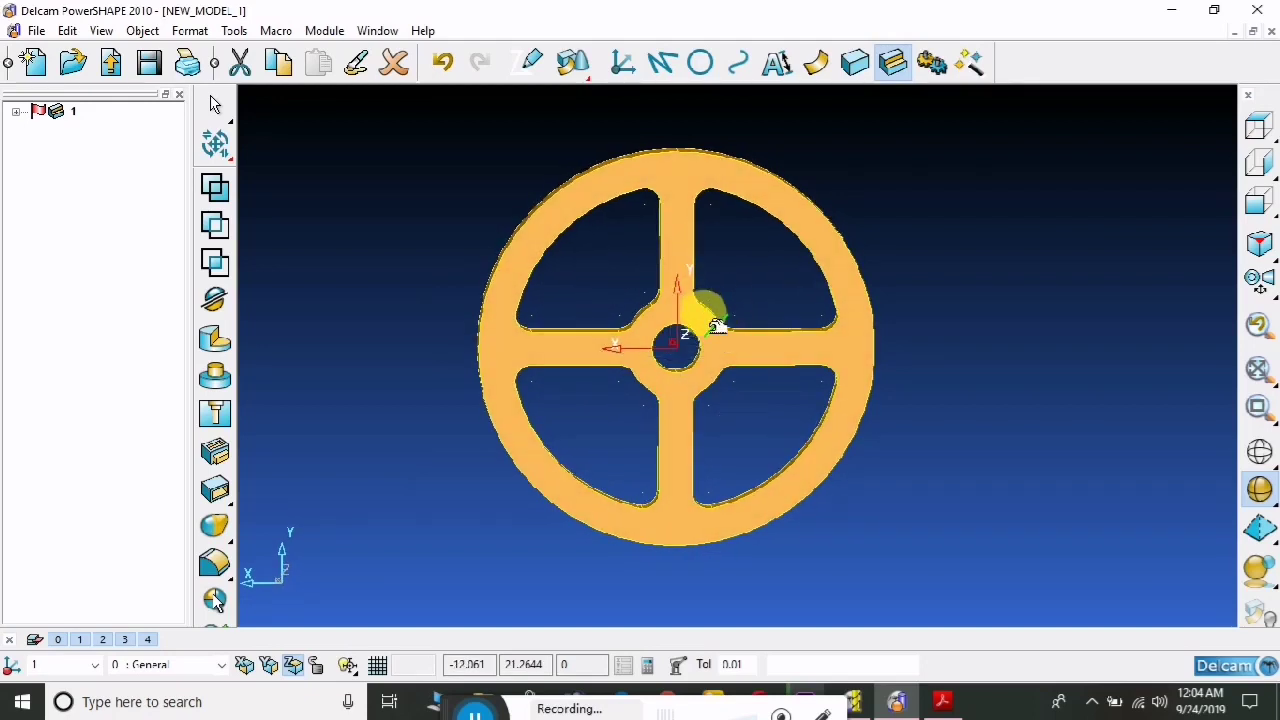
Inspect the cut wheel from different angles and switch to the PDF to compare it with the Model No. 15 drawing
{"action": "middle_click_drag", "start_coordinate": [983, 363], "coordinate": [960, 395]}
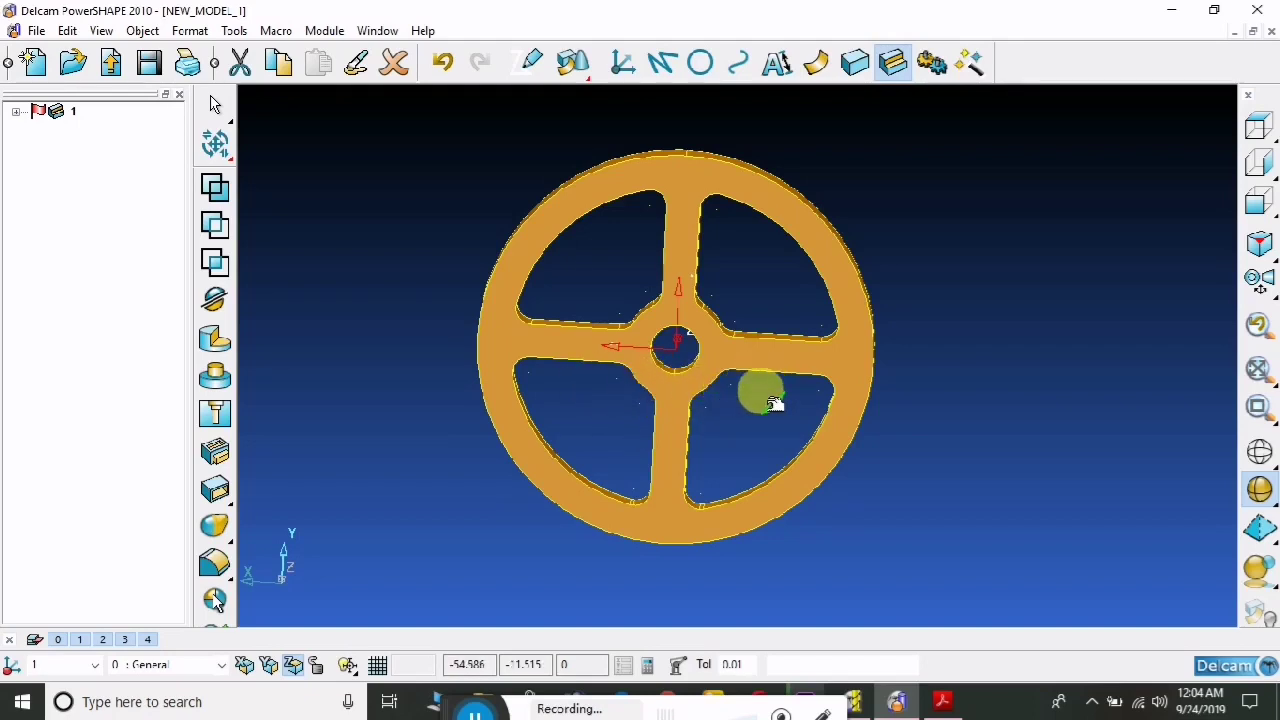
{"action": "mouse_move", "coordinate": [706, 343]}
{"action": "middle_mouse_down"}
{"action": "mouse_move", "coordinate": [737, 329]}
{"action": "mouse_move", "coordinate": [757, 350]}
{"action": "mouse_move", "coordinate": [778, 292]}
{"action": "middle_mouse_up"}
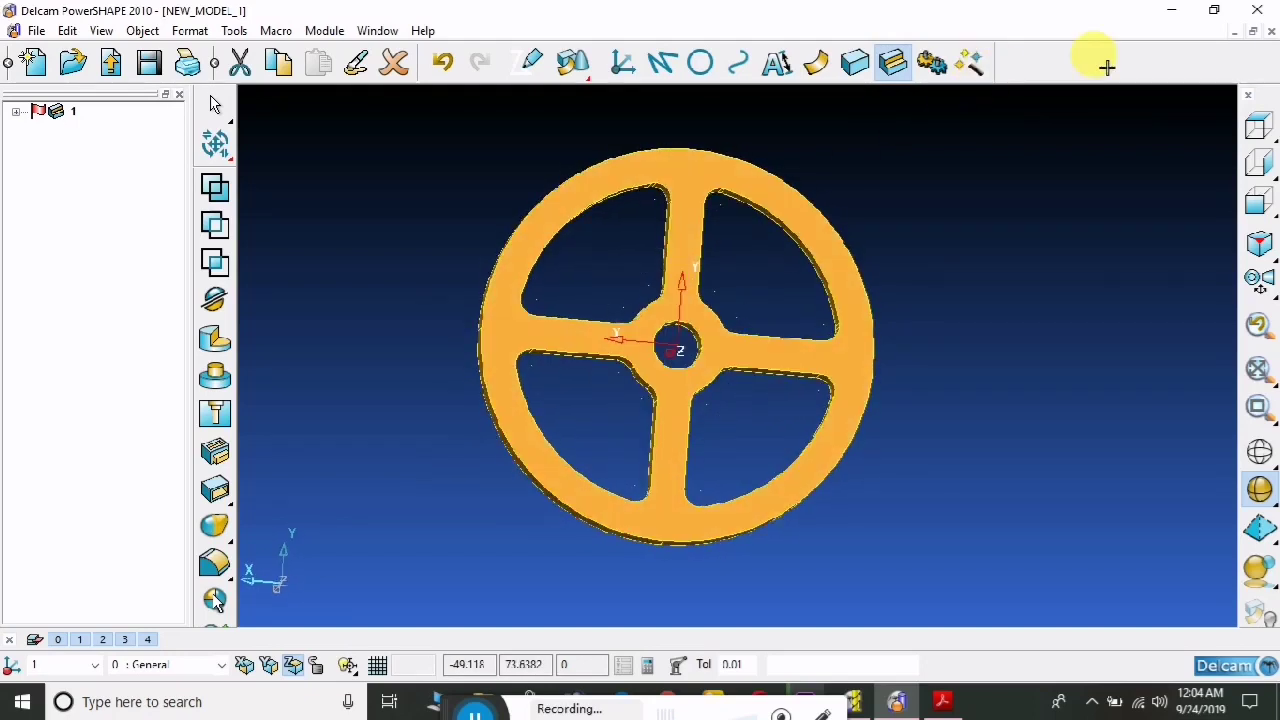
{"action": "left_click", "coordinate": [1170, 15]}
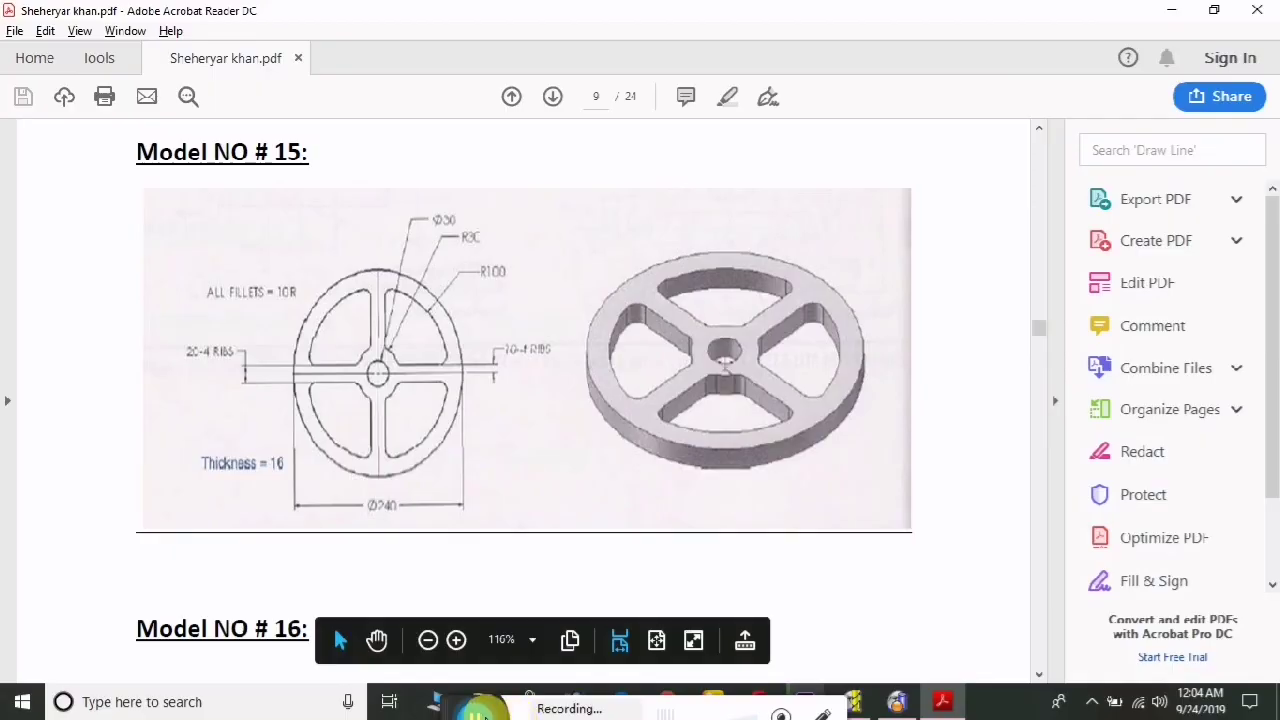